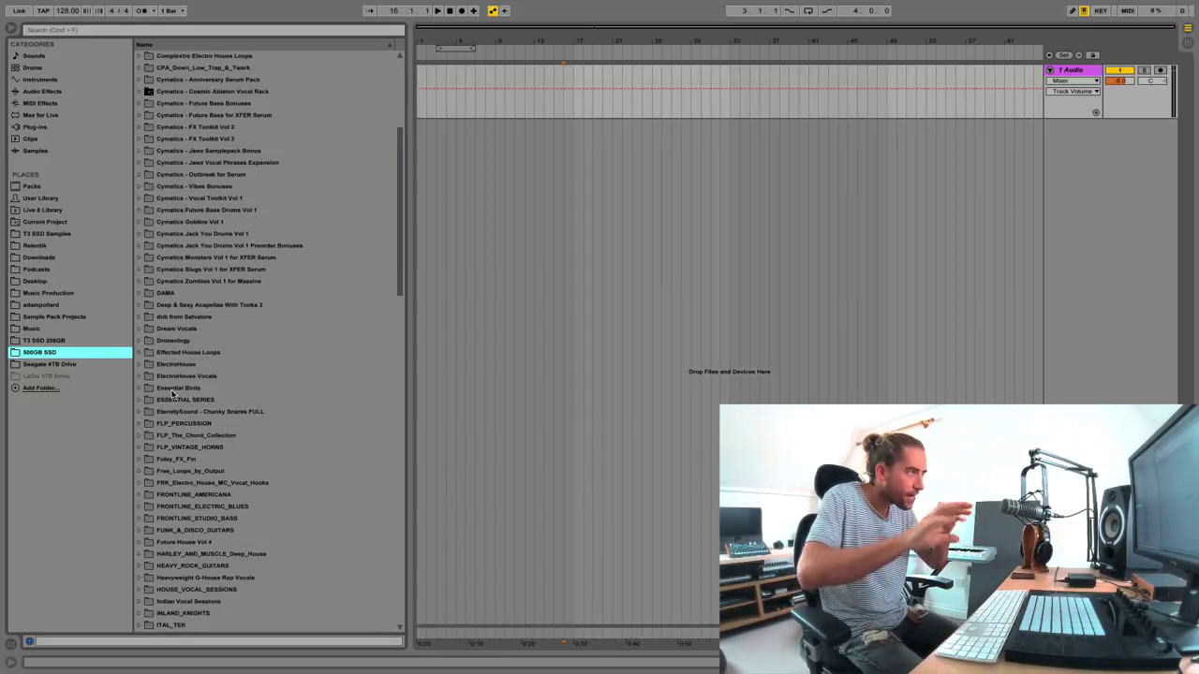
Show the T3 SSD 256GB drive under Places in the browser and focus the search field.
{"action": "left_click", "coordinate": [69, 344]}
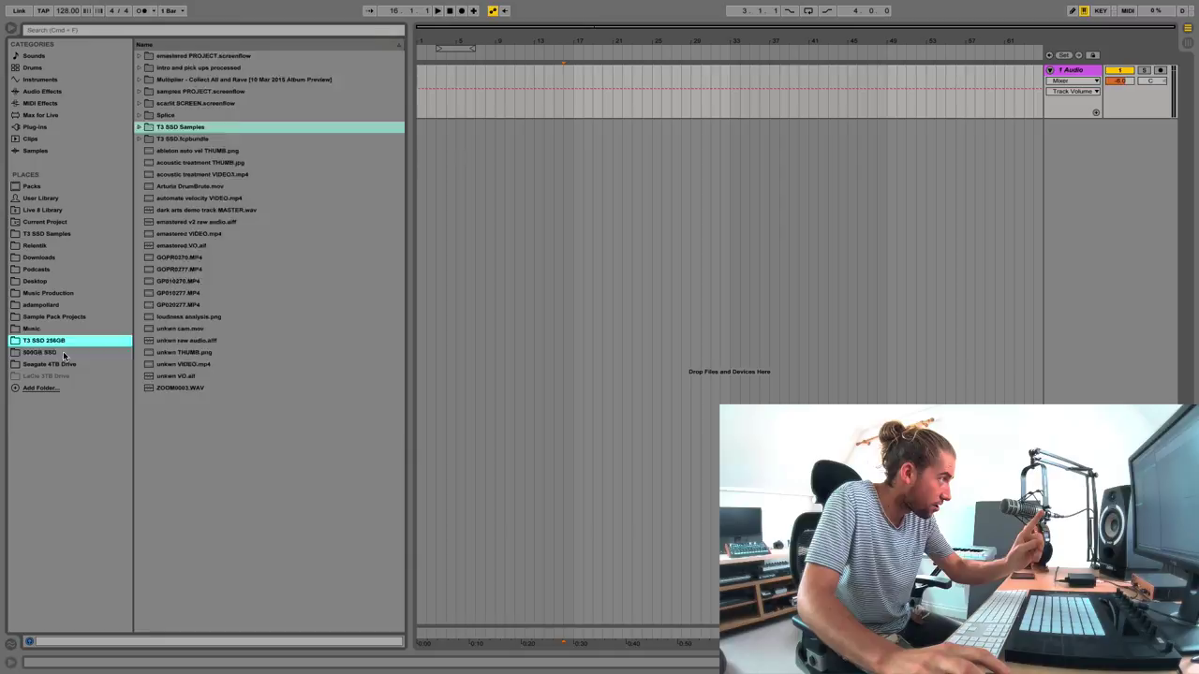
{"action": "left_click", "coordinate": [69, 353]}
{"action": "left_click", "coordinate": [59, 342]}
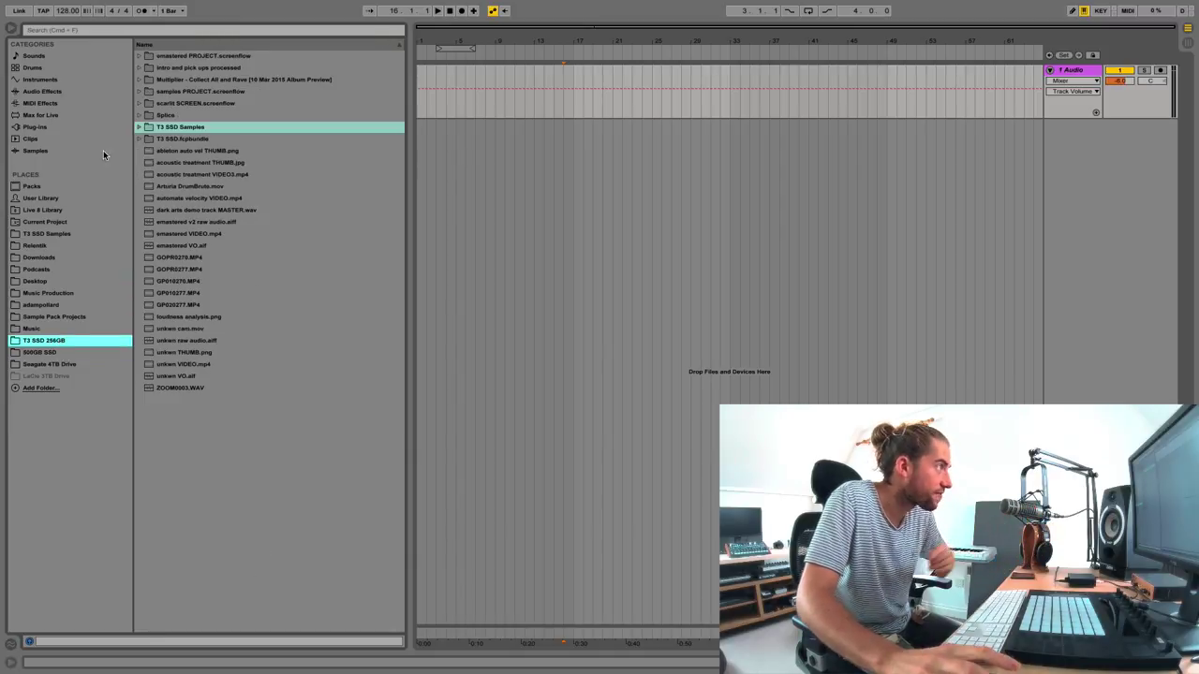
{"action": "left_click", "coordinate": [104, 31]}
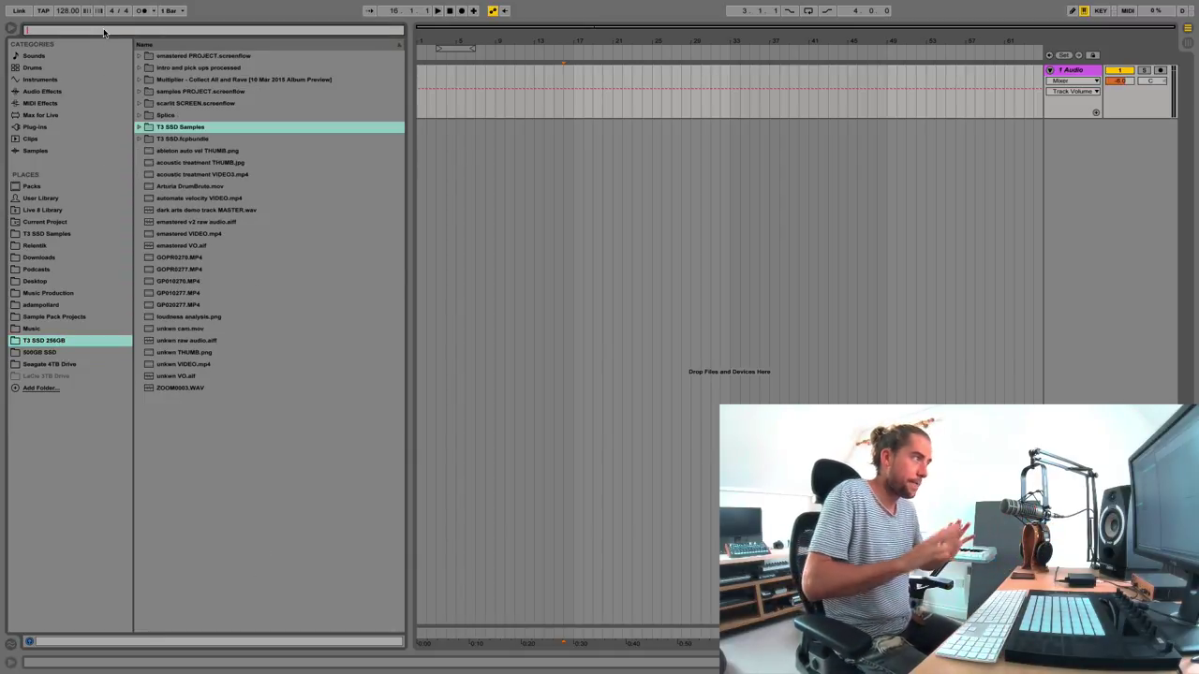
Search 'vocal' and drill into Echoes by Holly Drummond down to Vocal_Chops and Vocal_Swells.
{"action": "type", "text": "vocal"}
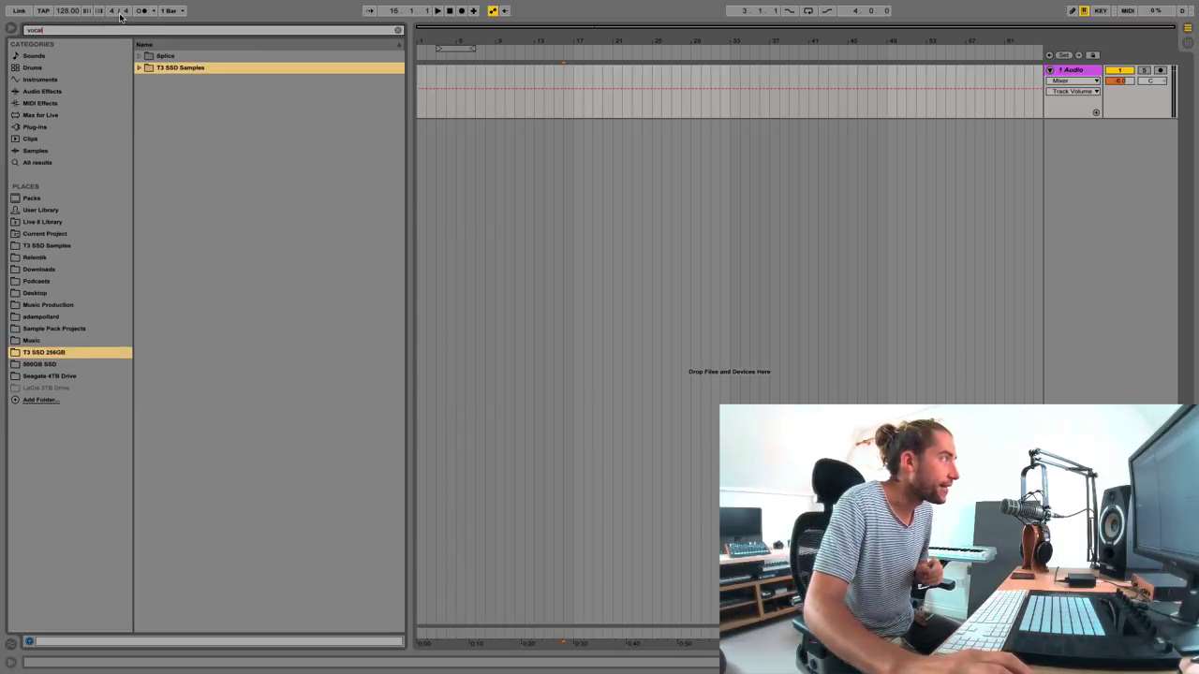
{"action": "left_click", "coordinate": [139, 67]}
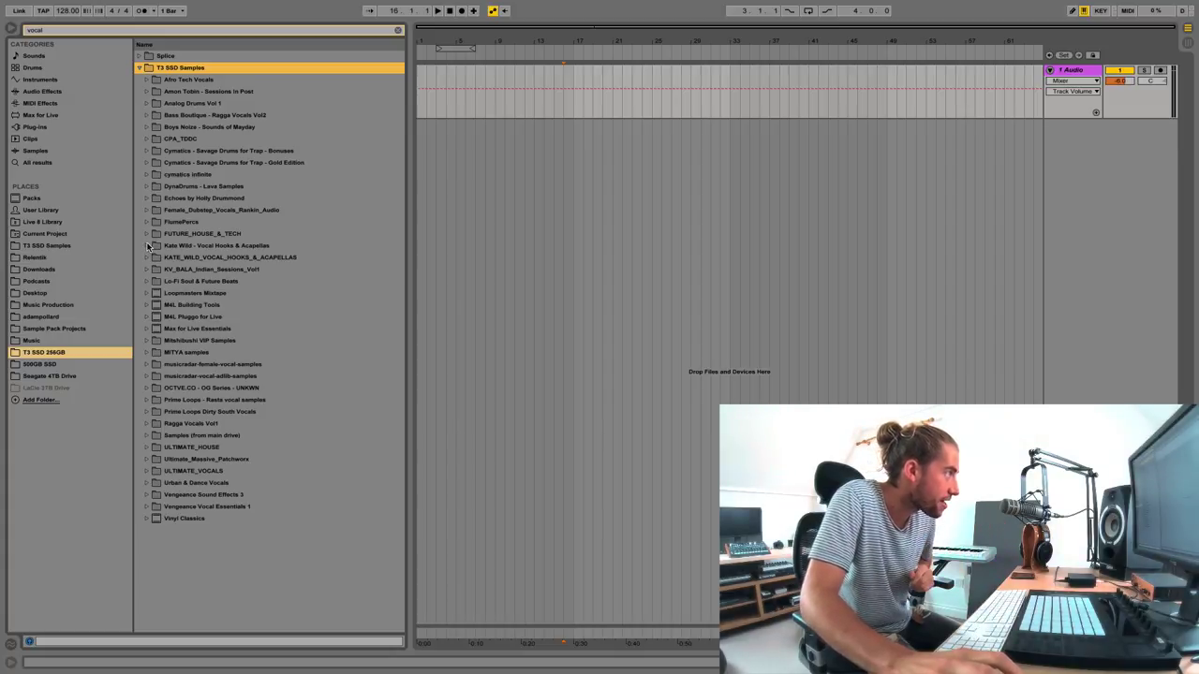
{"action": "left_click", "coordinate": [146, 198]}
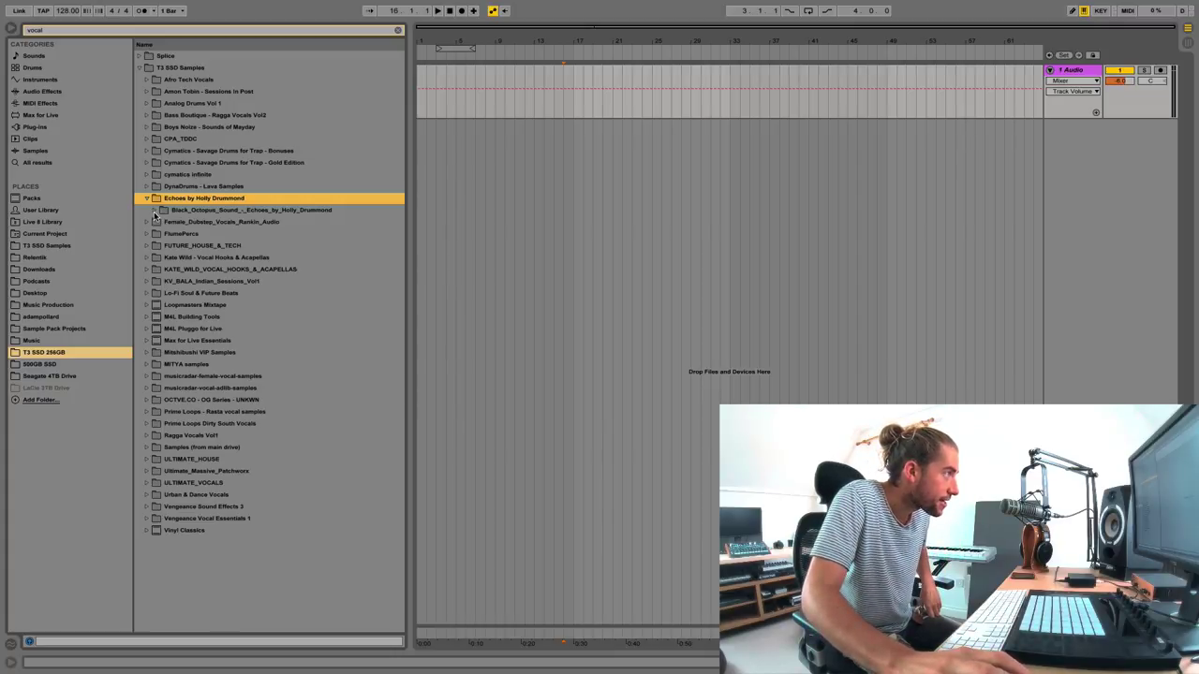
{"action": "left_click", "coordinate": [155, 210]}
{"action": "left_click", "coordinate": [160, 222]}
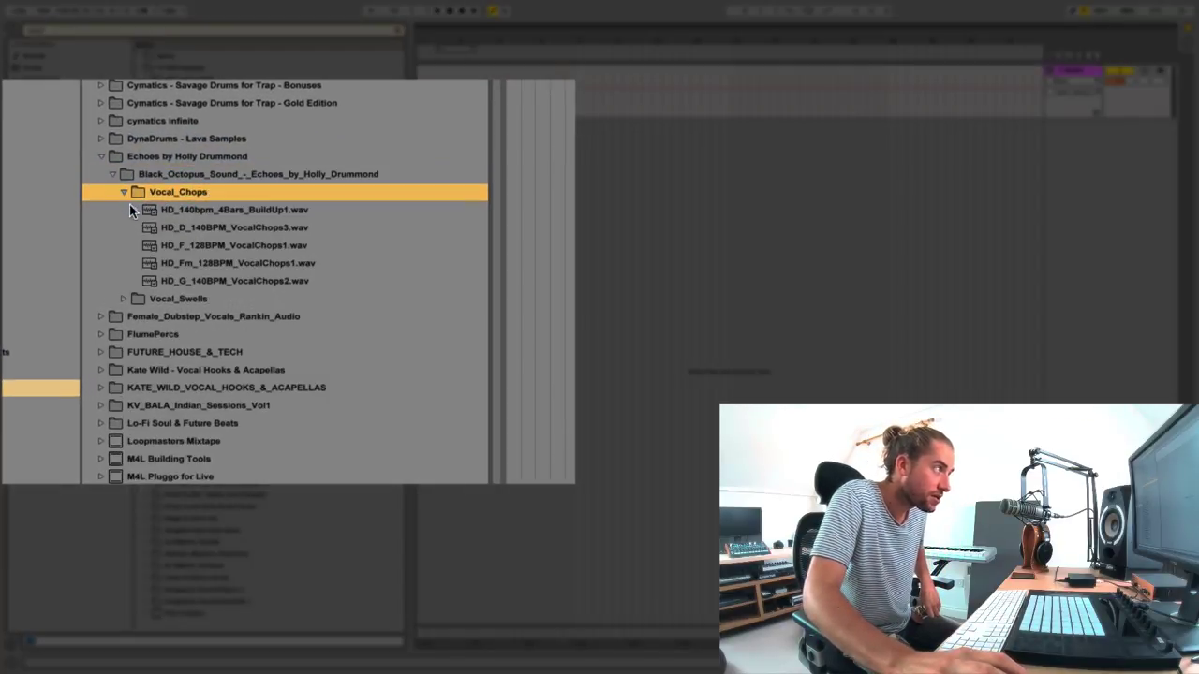
{"action": "left_click", "coordinate": [125, 298]}
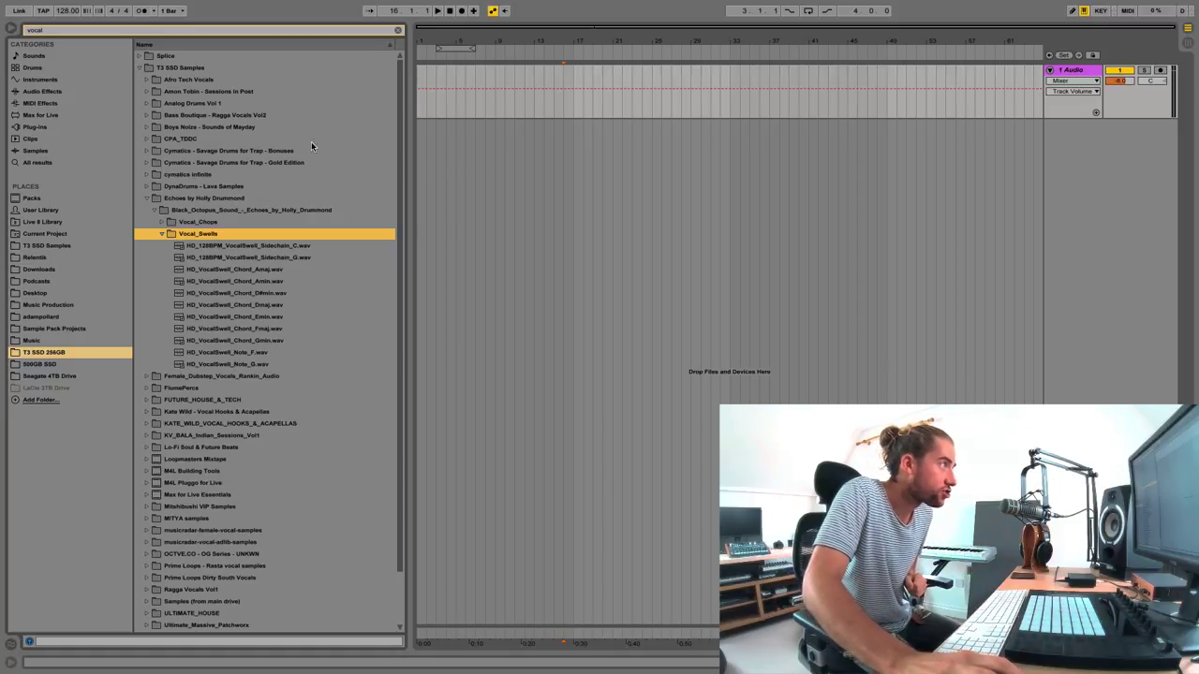
Clear the search and open the Echoes pack's Frozen_170BPM_F, Hypnotised_128BPM_Fm and Love_110BPM_Dm folders.
{"action": "left_click", "coordinate": [396, 31]}
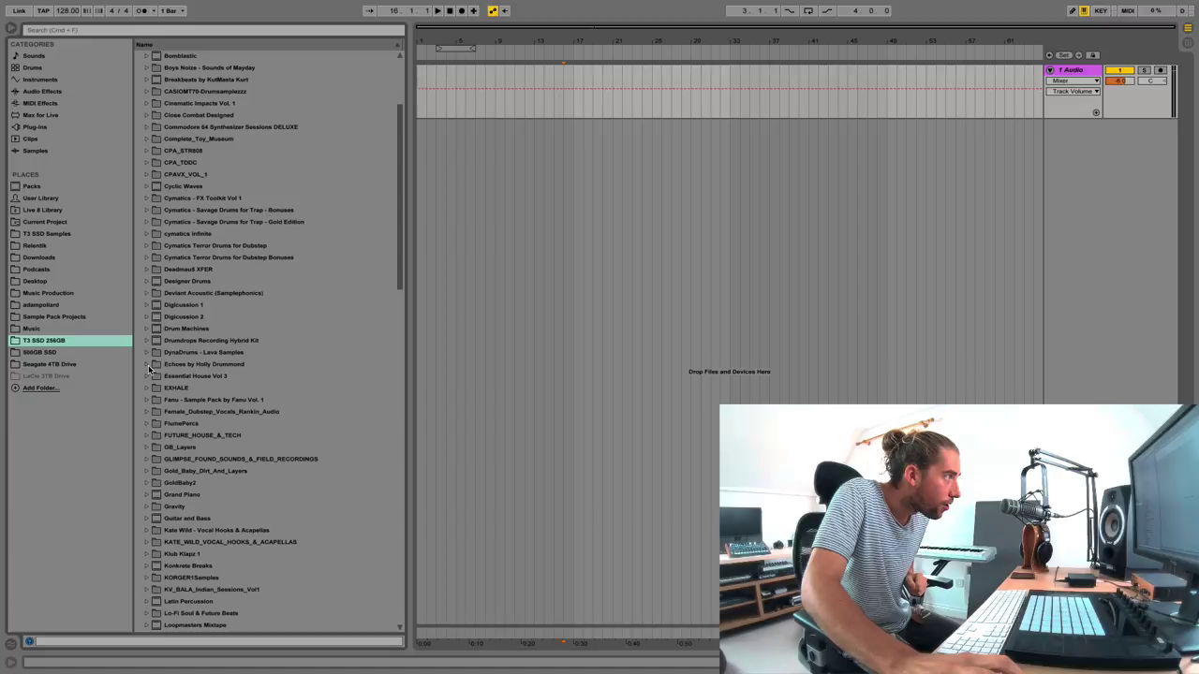
{"action": "left_click", "coordinate": [148, 365]}
{"action": "left_click", "coordinate": [155, 376]}
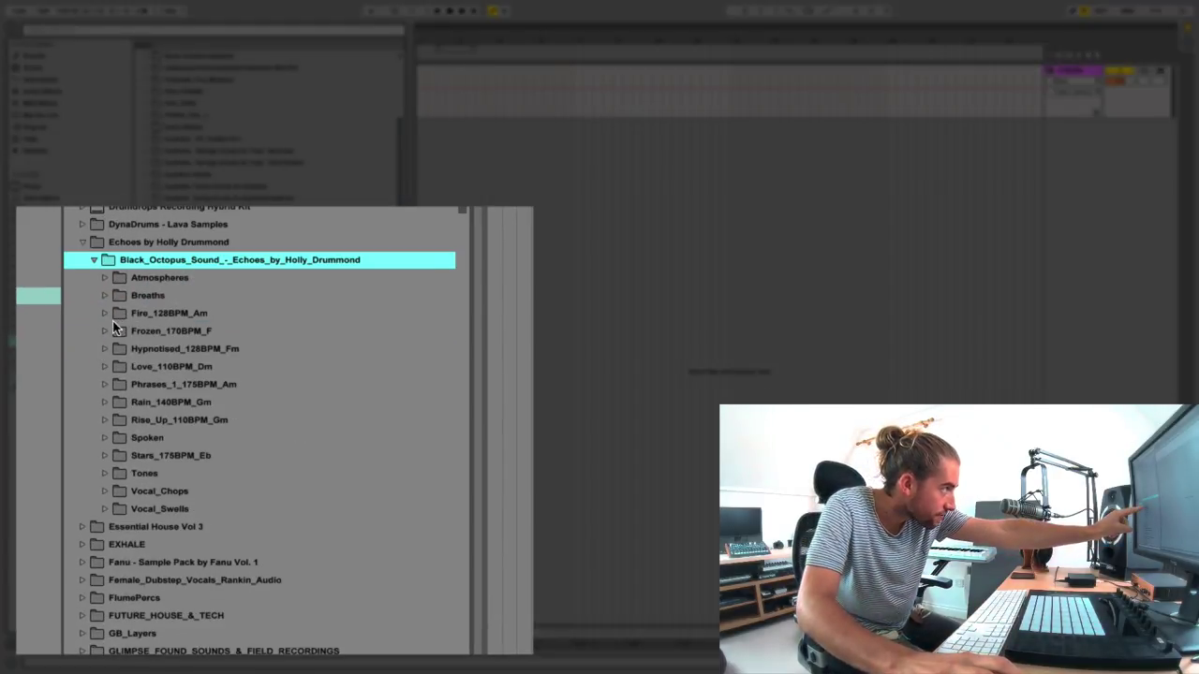
{"action": "left_click", "coordinate": [106, 332]}
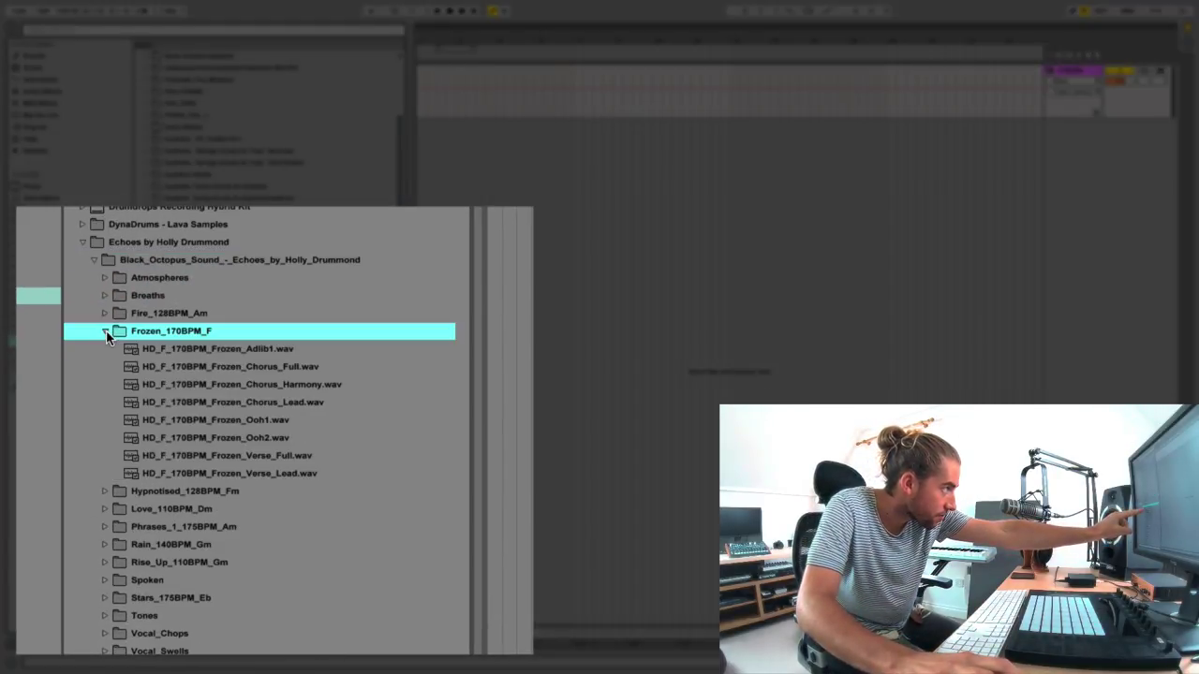
{"action": "left_click", "coordinate": [105, 490]}
{"action": "left_click", "coordinate": [108, 473]}
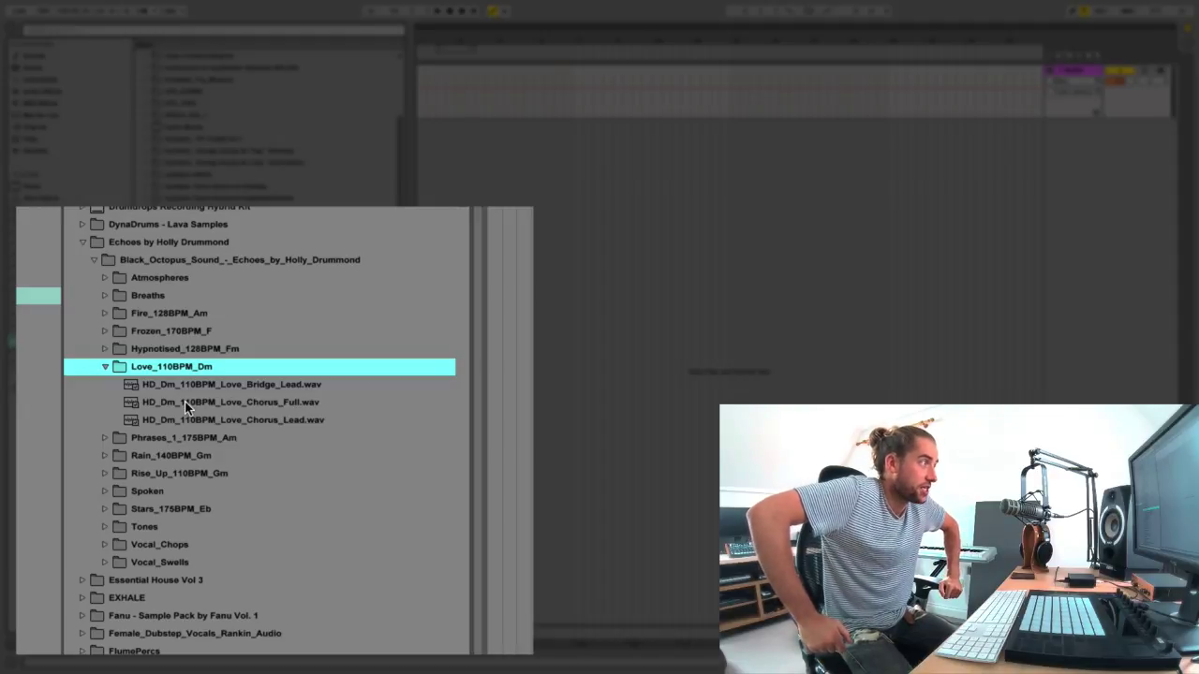
{"action": "key", "text": "super+f"}
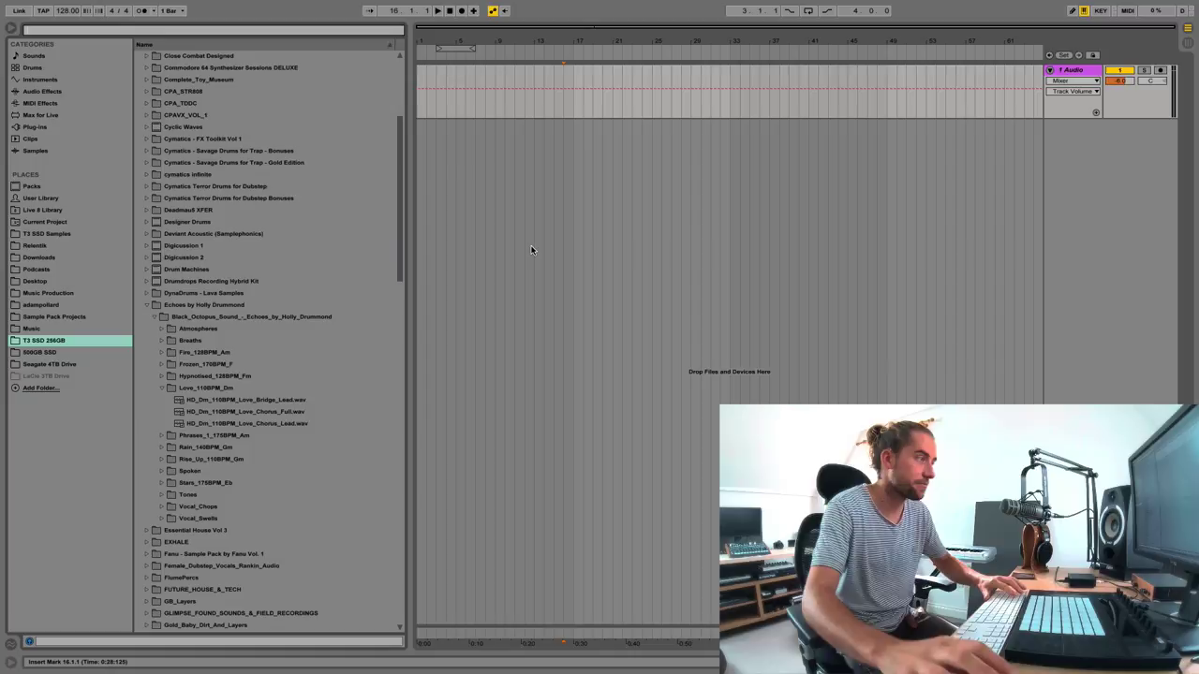
{"action": "key", "text": "ctrl+Up"}
In Finder, open the T3 SSD Samples folder on the T3 SSD 256GB drive.
{"action": "left_click", "coordinate": [517, 56]}
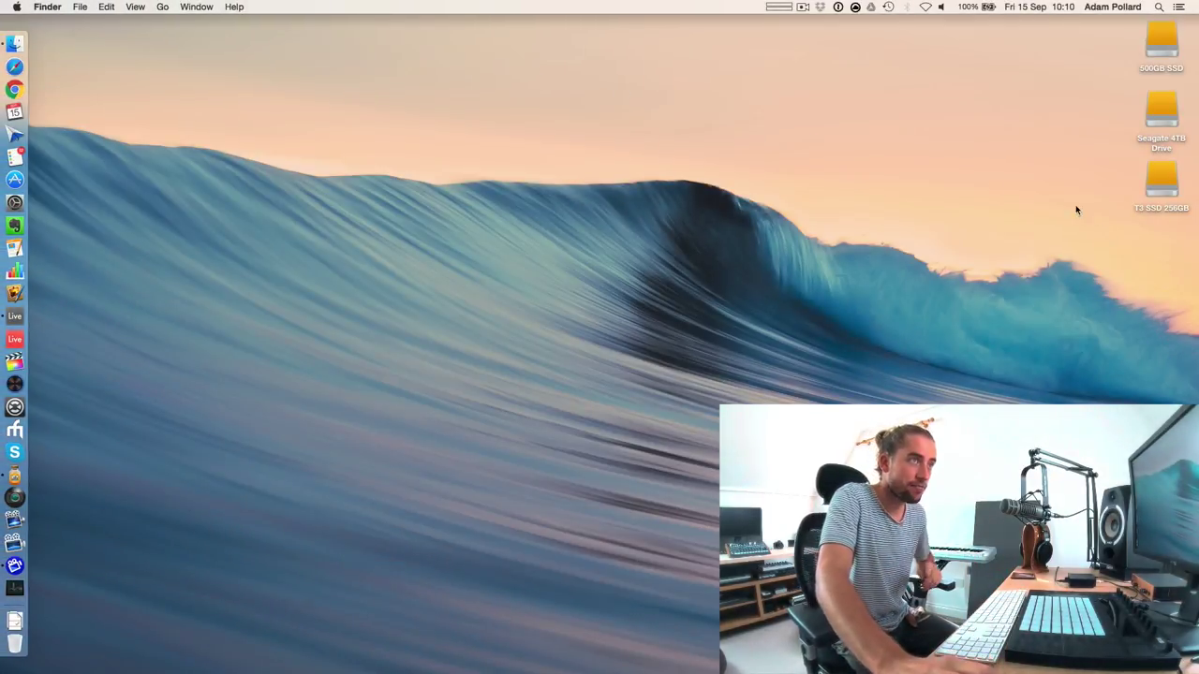
{"action": "left_click", "coordinate": [1162, 183]}
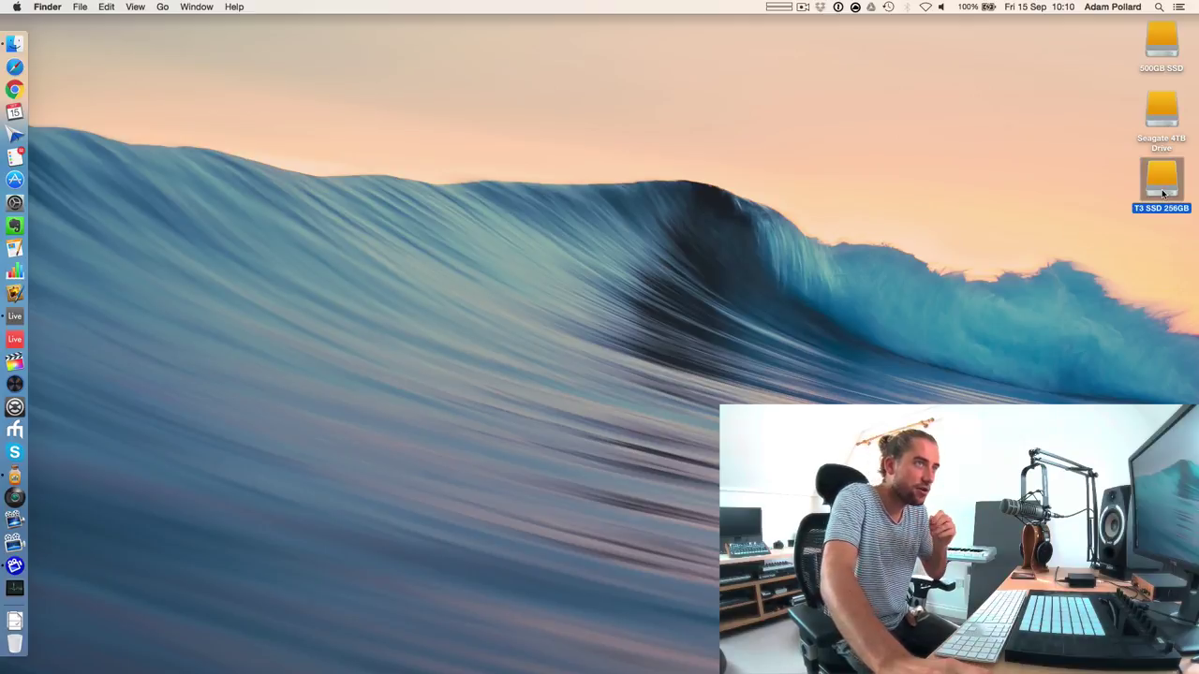
{"action": "double_click", "coordinate": [1162, 189]}
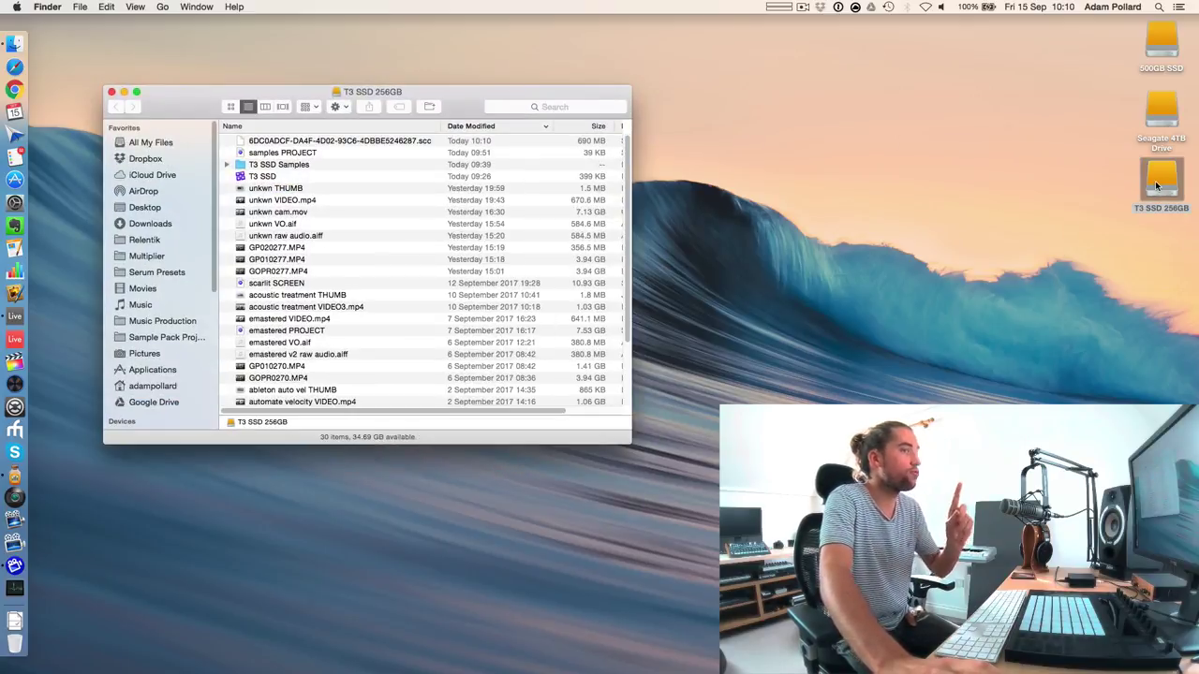
{"action": "double_click", "coordinate": [280, 166]}
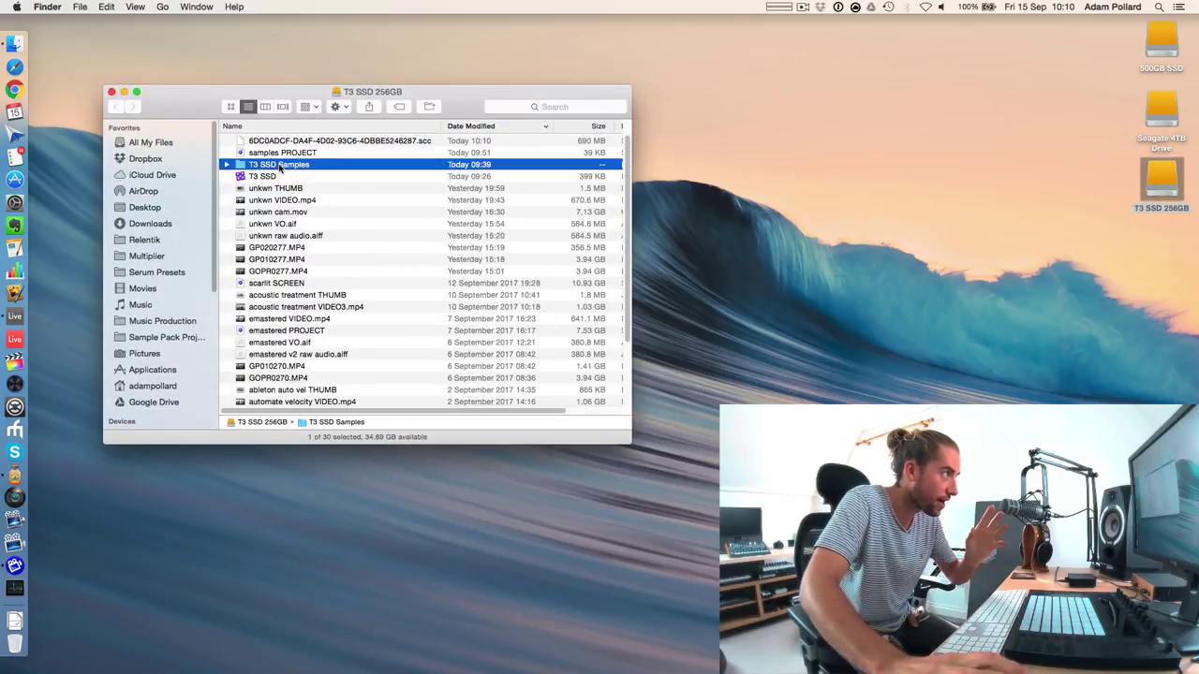
Rename the Echoes folder to 'Echoes by Holly Drummond_vocal_female'.
{"action": "left_click", "coordinate": [343, 156]}
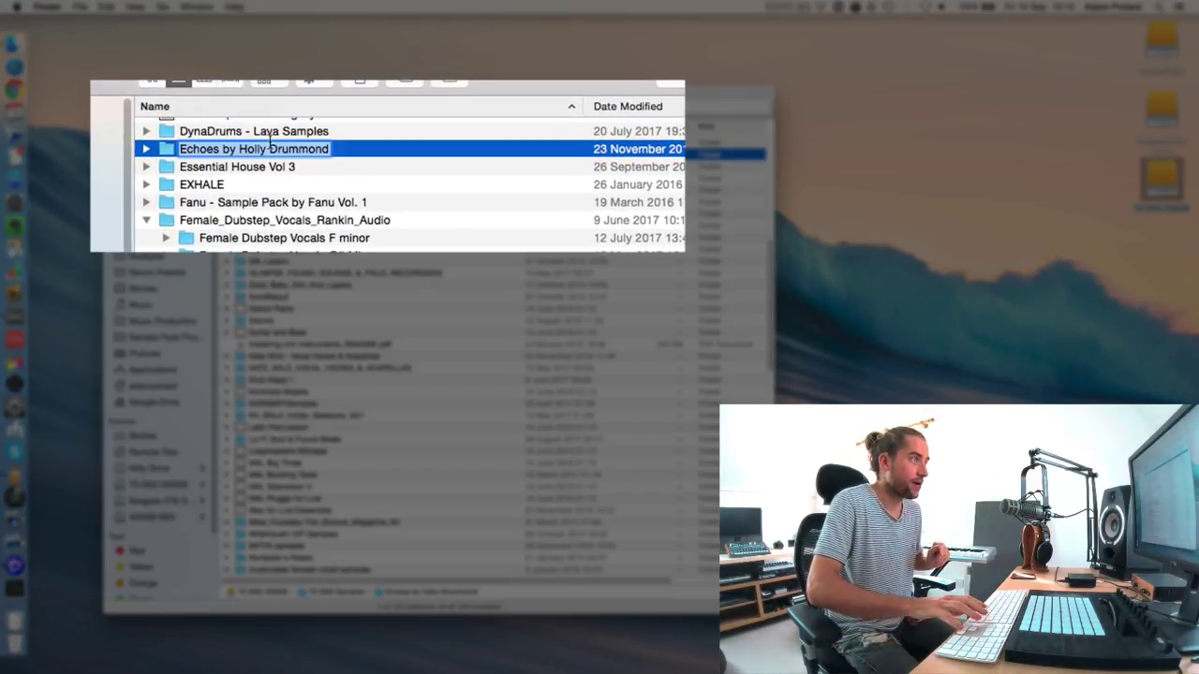
{"action": "key", "text": "Right"}
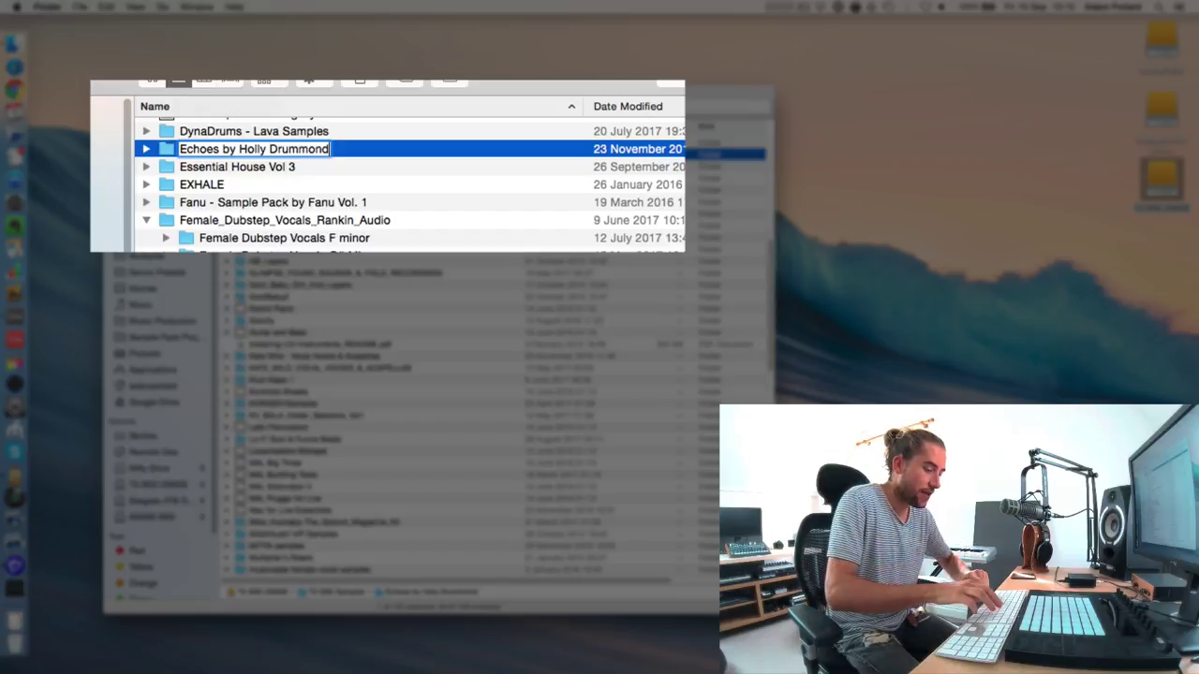
{"action": "type", "text": "Drummond_"}
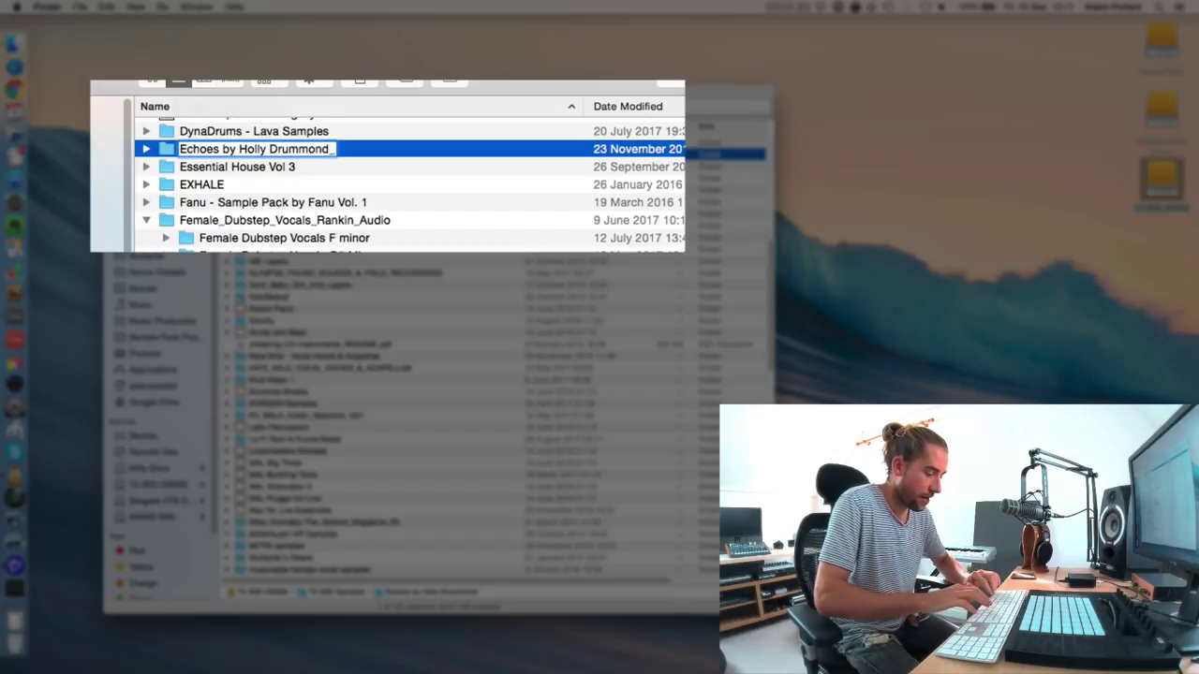
{"action": "type", "text": "vocal"}
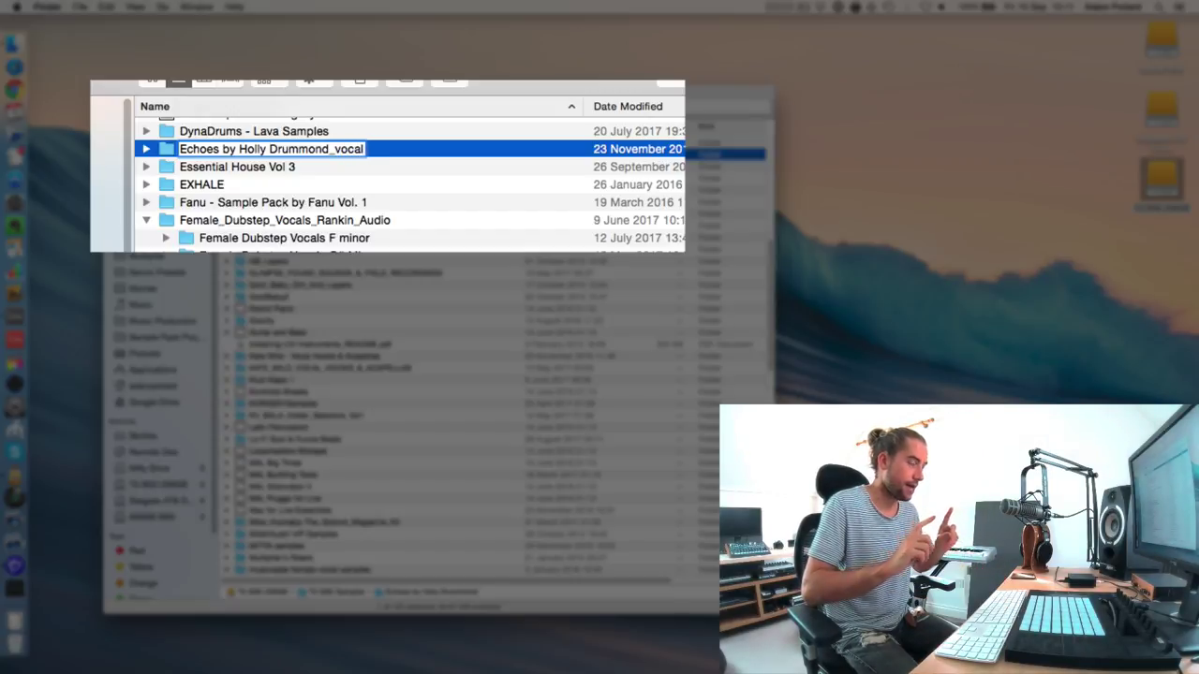
{"action": "type", "text": "_femalew"}
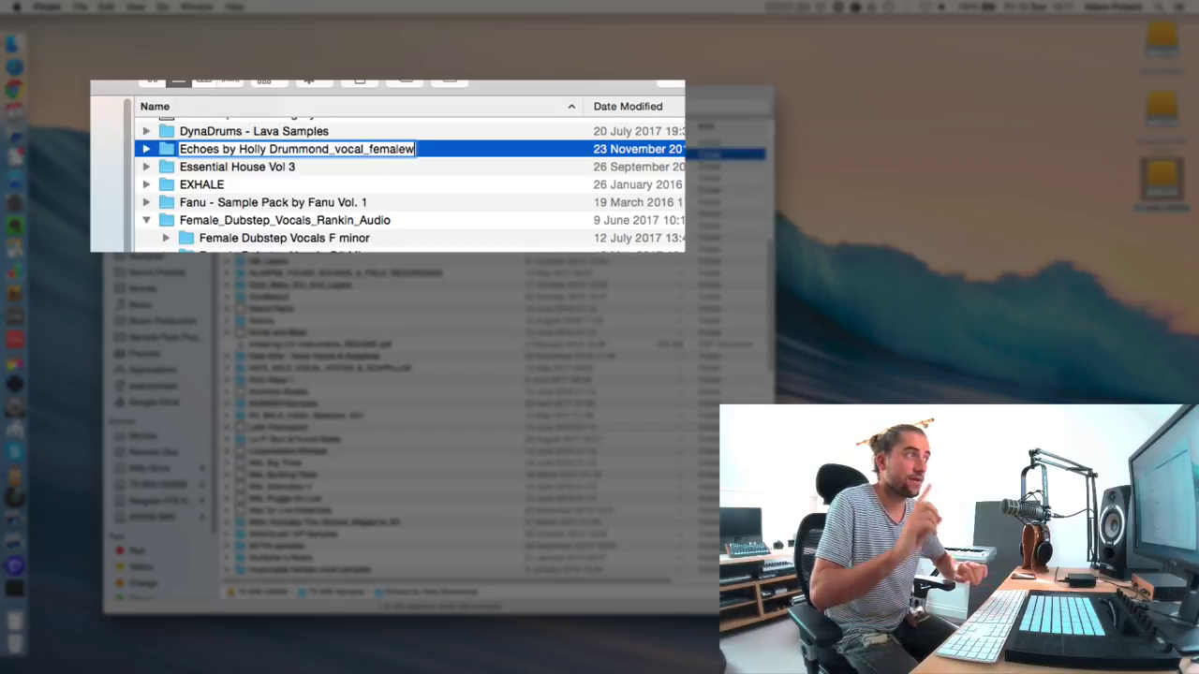
{"action": "key", "text": "BackSpace"}
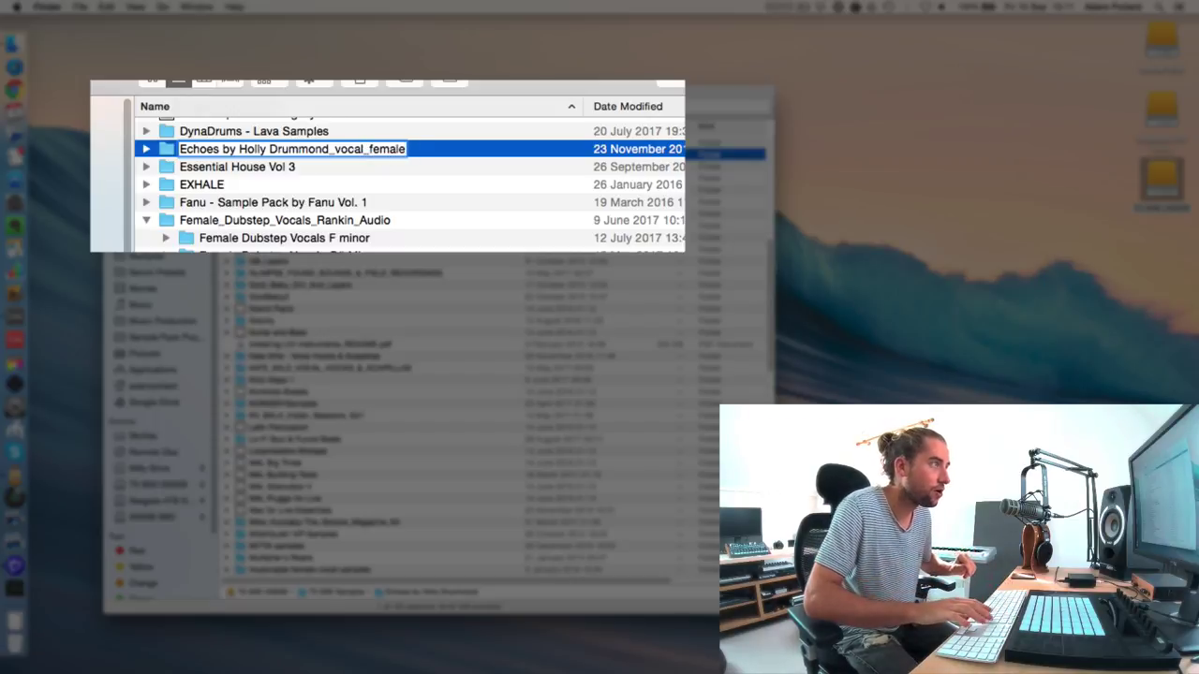
{"action": "key", "text": "Return"}
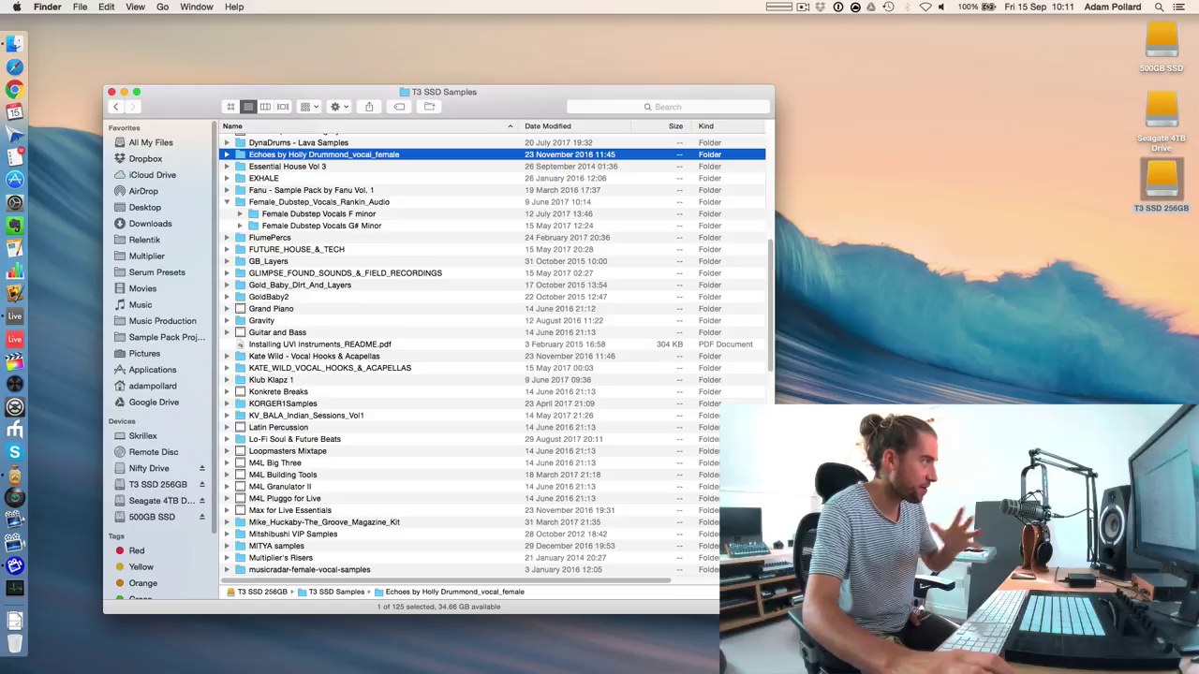
Back in Ableton, search 'vocal' and expand the renamed Echoes folder and its Black Octopus subfolder.
{"action": "left_click", "coordinate": [14, 316]}
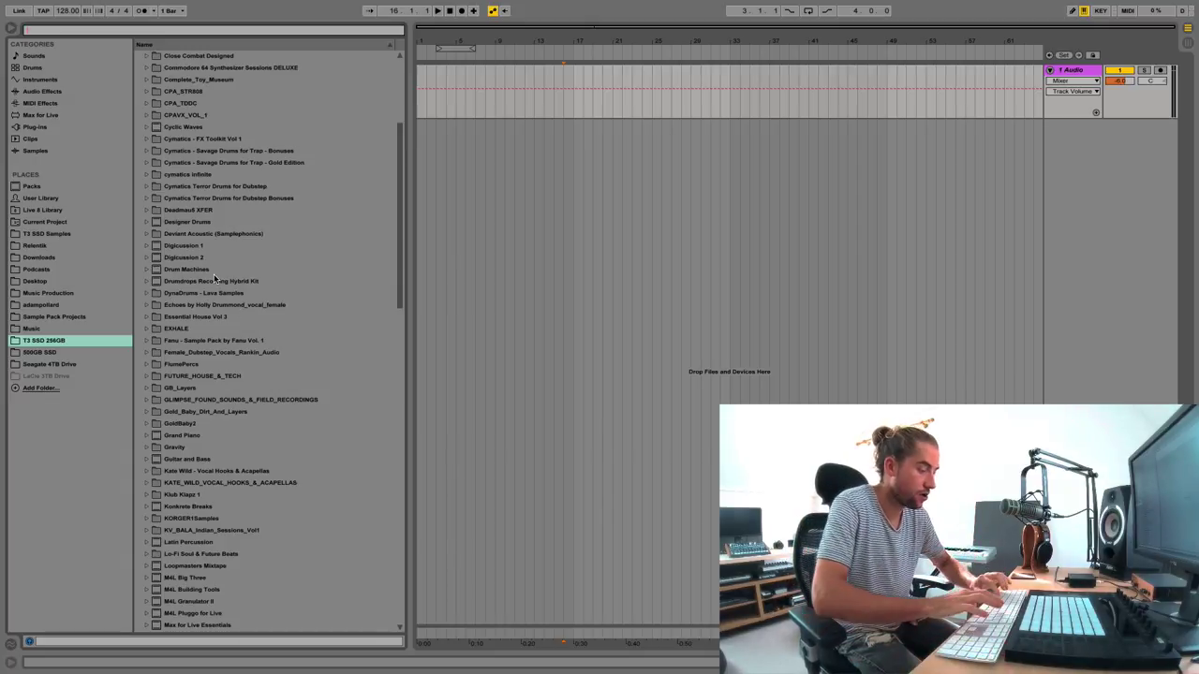
{"action": "key", "text": "Down"}
{"action": "key", "text": "Up"}
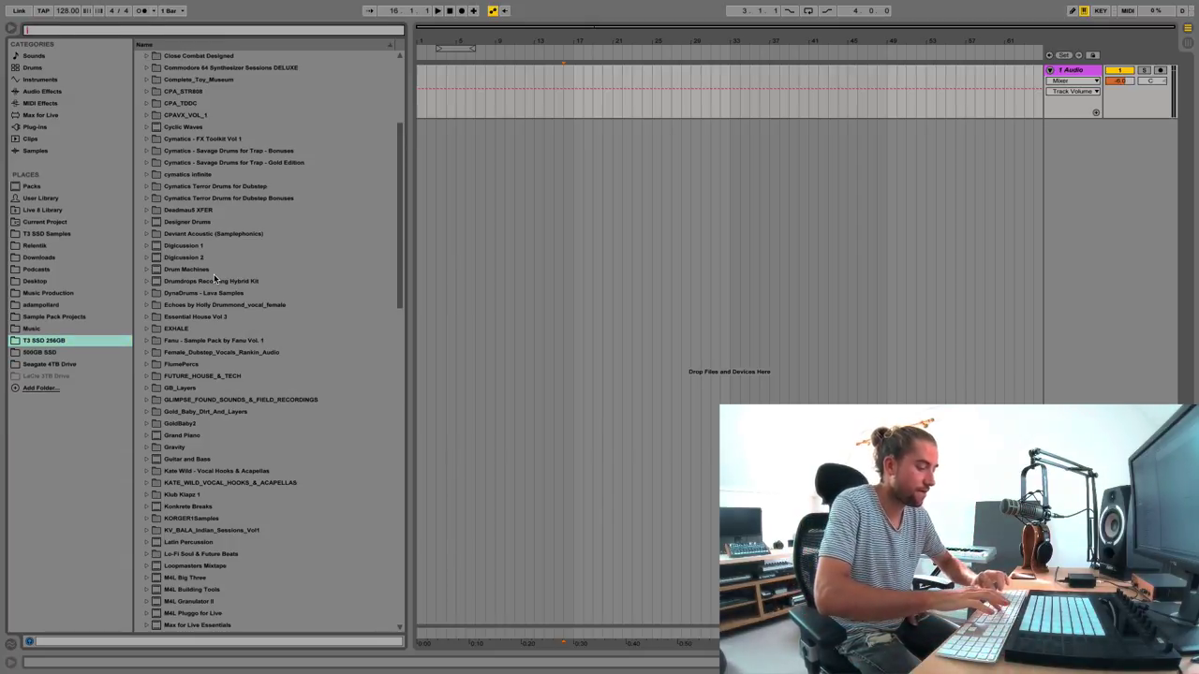
{"action": "type", "text": "vocal"}
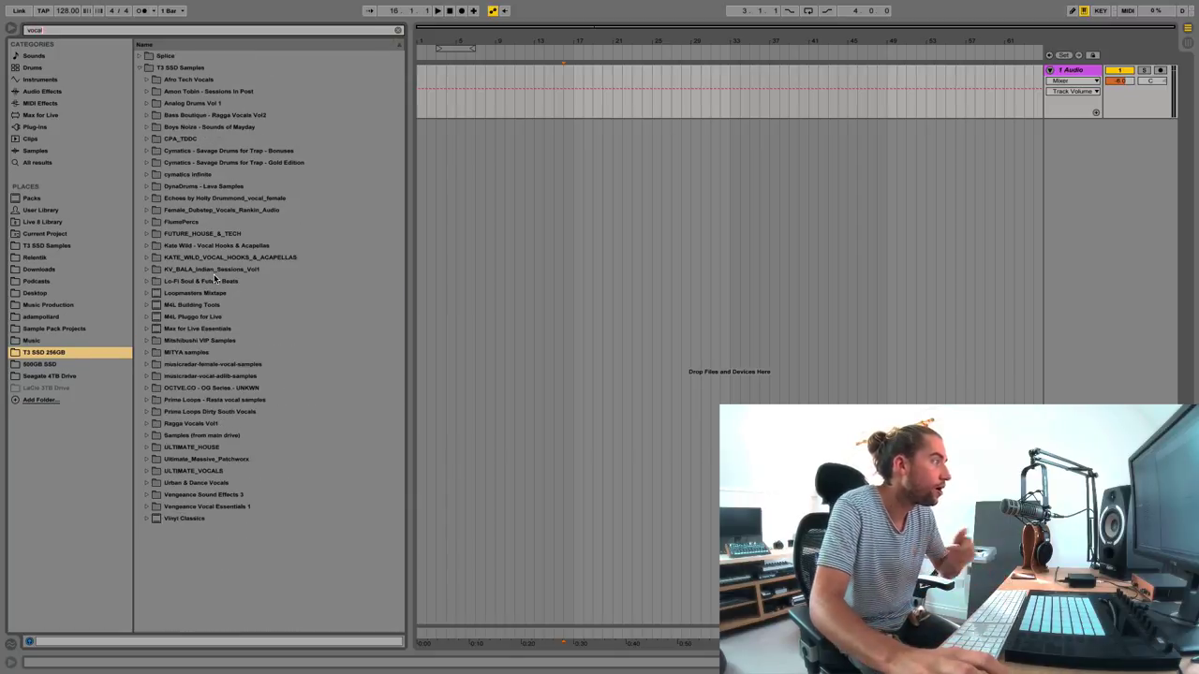
{"action": "left_click", "coordinate": [148, 199]}
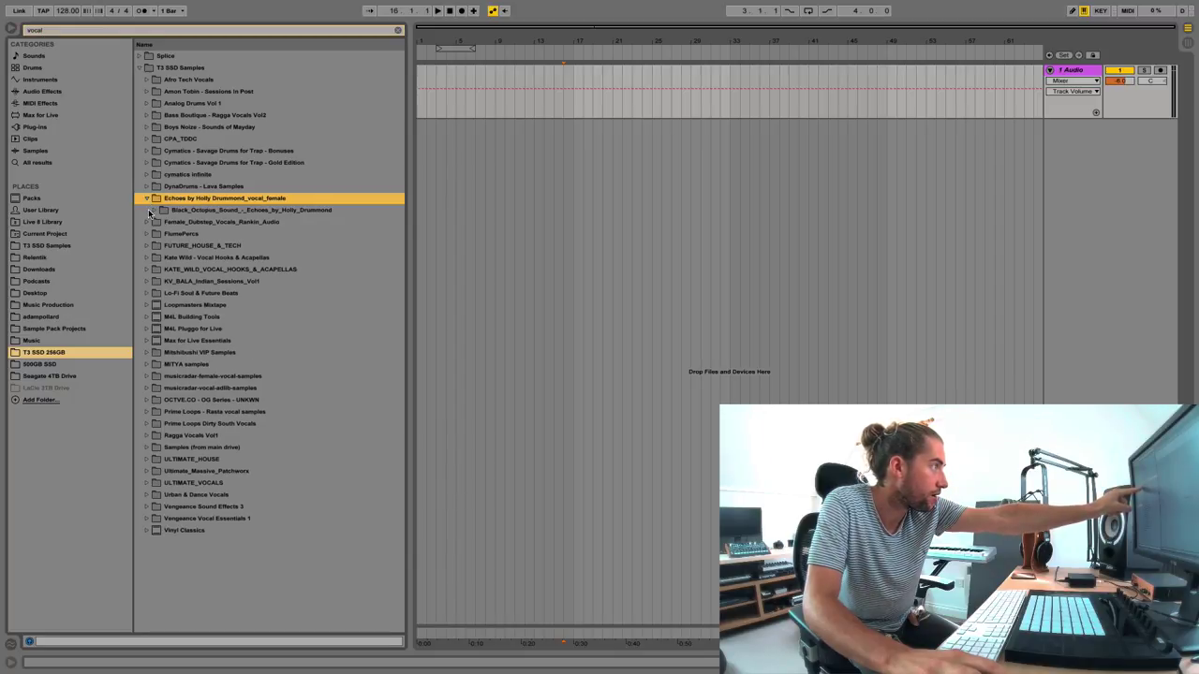
{"action": "left_click", "coordinate": [150, 209]}
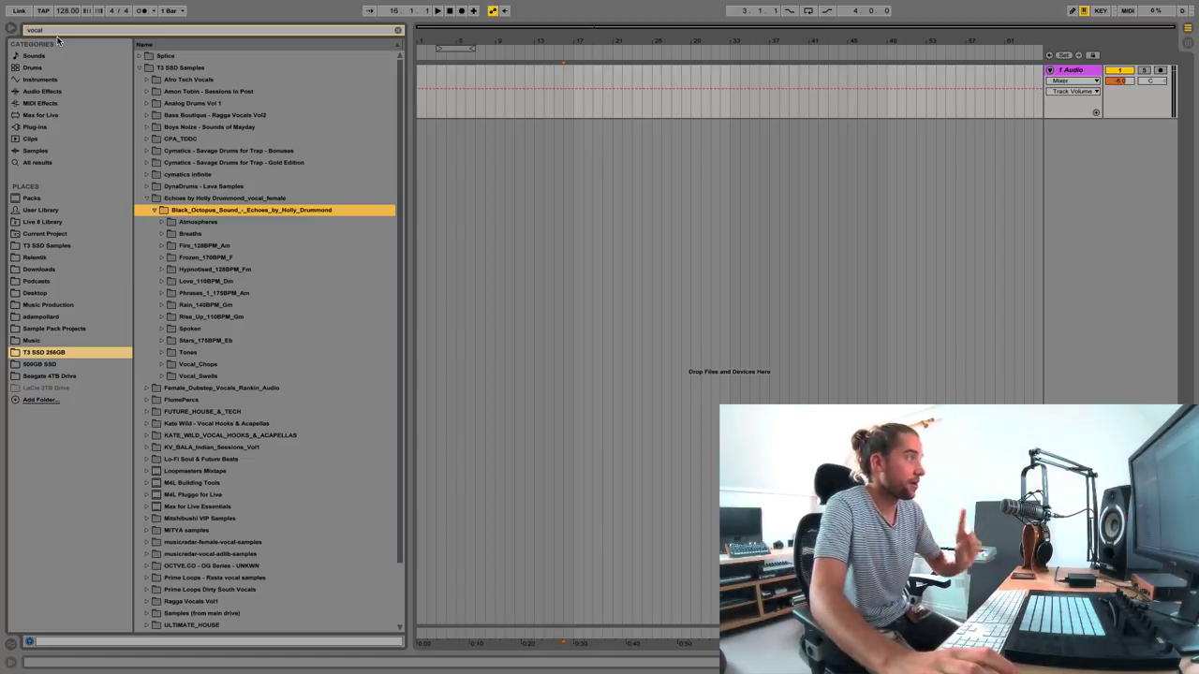
Search 'vocal female' and expand Female_Dubstep_Vocals_Rankin_Audio and the Echoes folder.
{"action": "key", "text": "ctrl+f"}
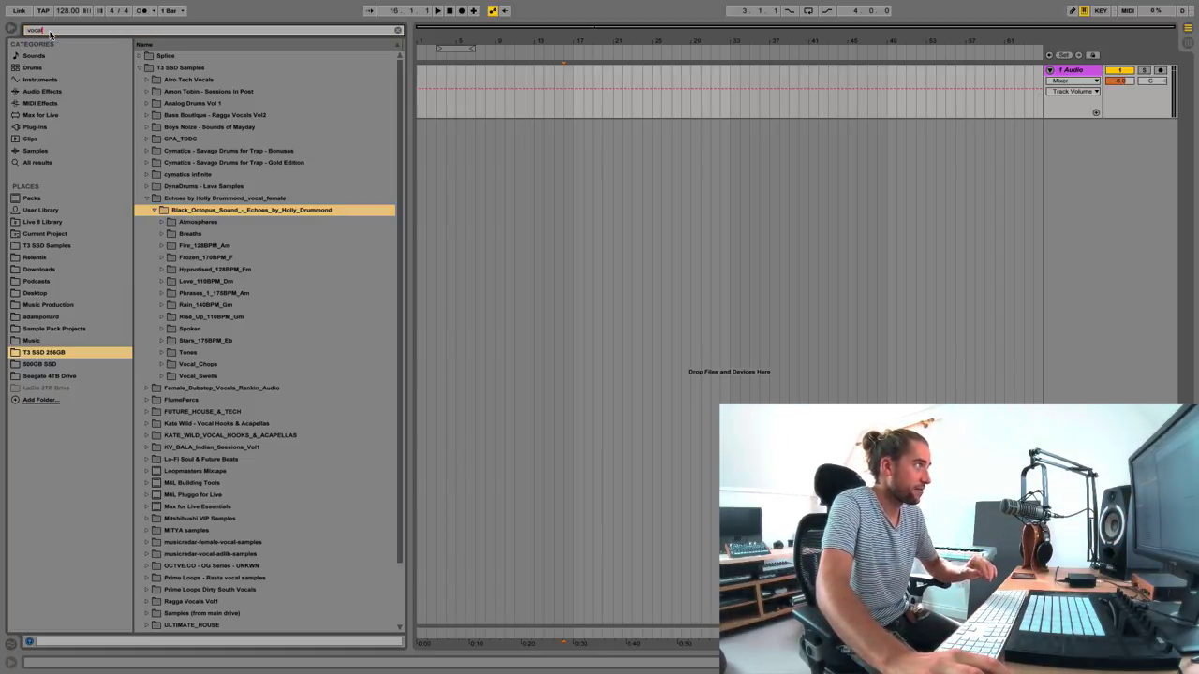
{"action": "type", "text": "vocal"}
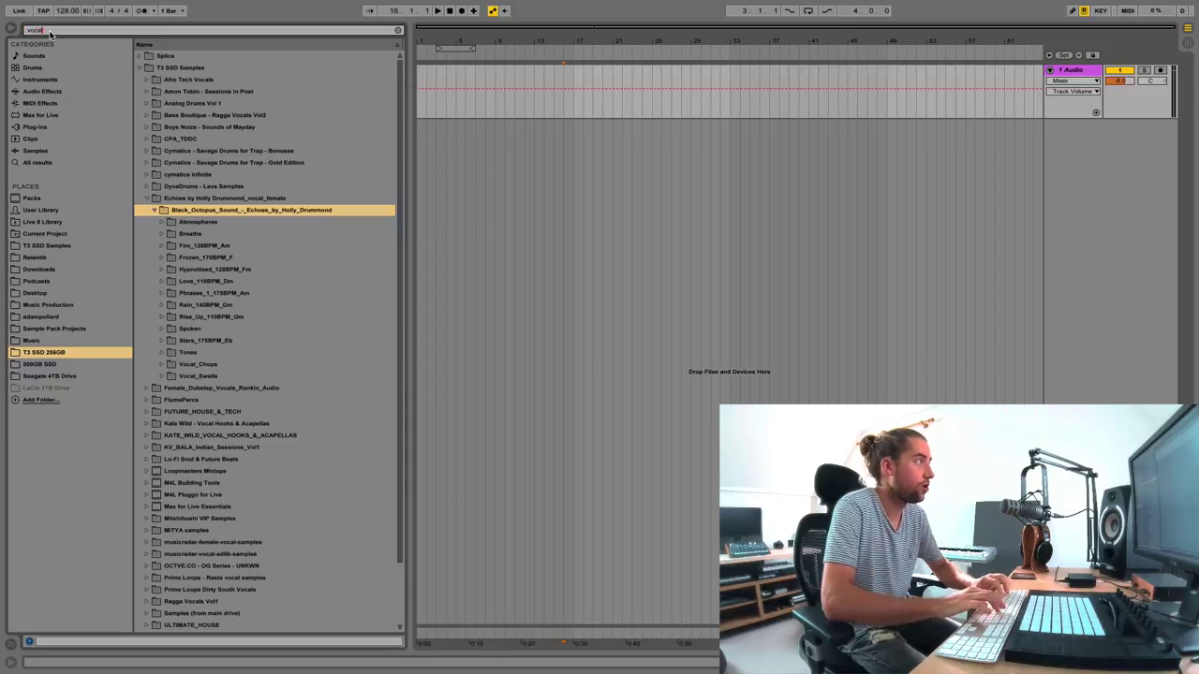
{"action": "type", "text": " female"}
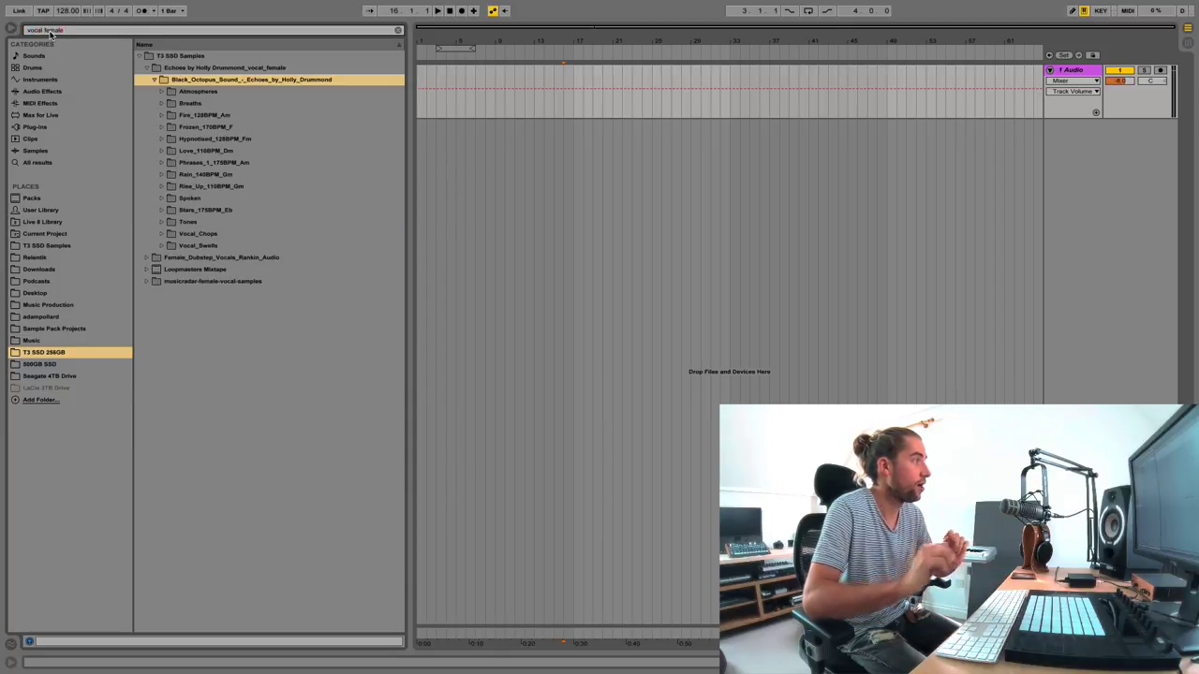
{"action": "left_click", "coordinate": [147, 258]}
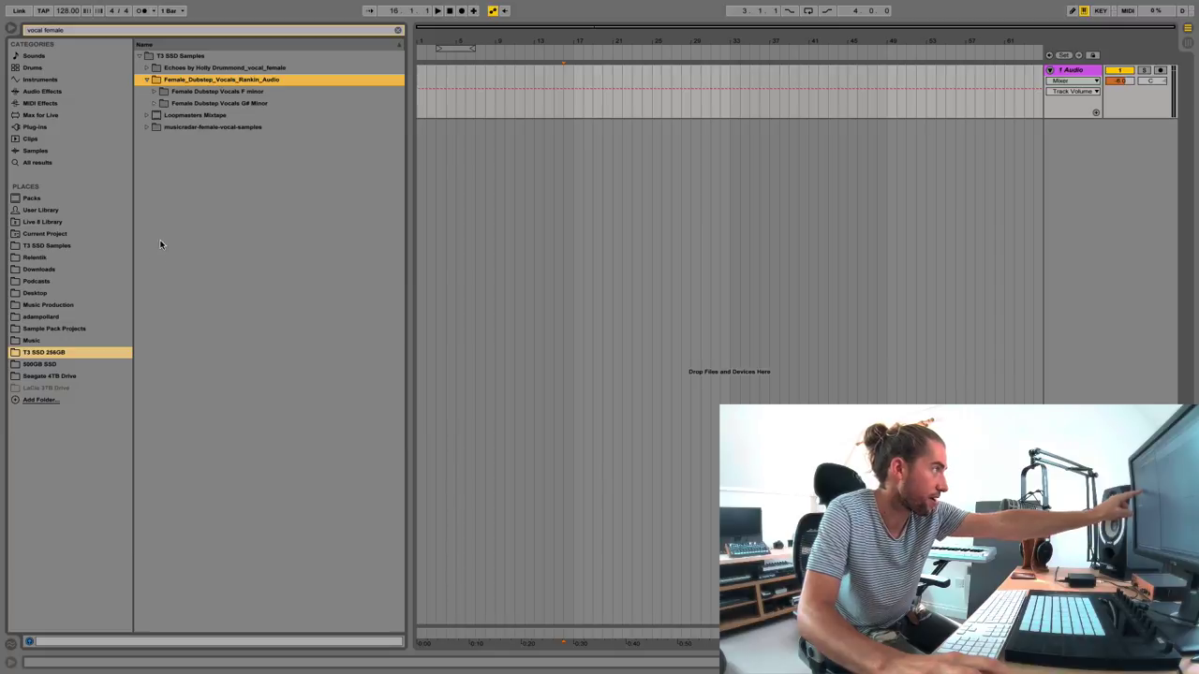
{"action": "left_click", "coordinate": [155, 70]}
{"action": "left_click", "coordinate": [147, 67]}
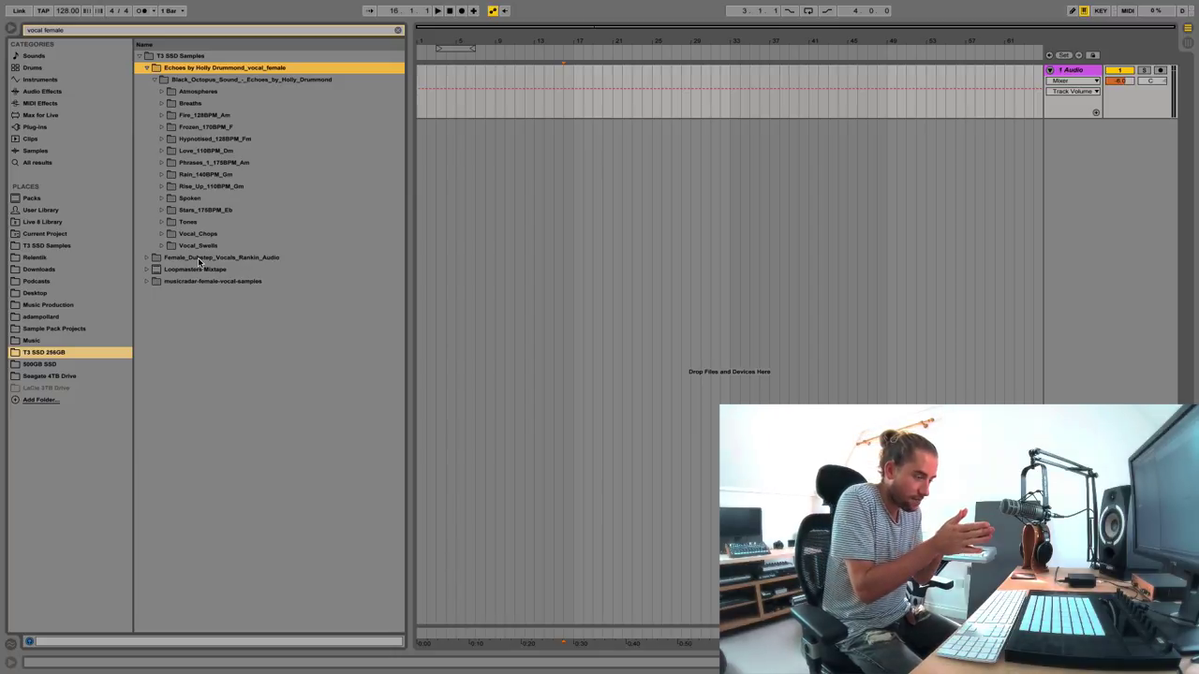
{"action": "key", "text": "ctrl+Up"}
Bring the T3 SSD Samples Finder window forward and open 'Fanu - Sample Pack by Fanu Vol. 1'.
{"action": "left_click", "coordinate": [557, 262]}
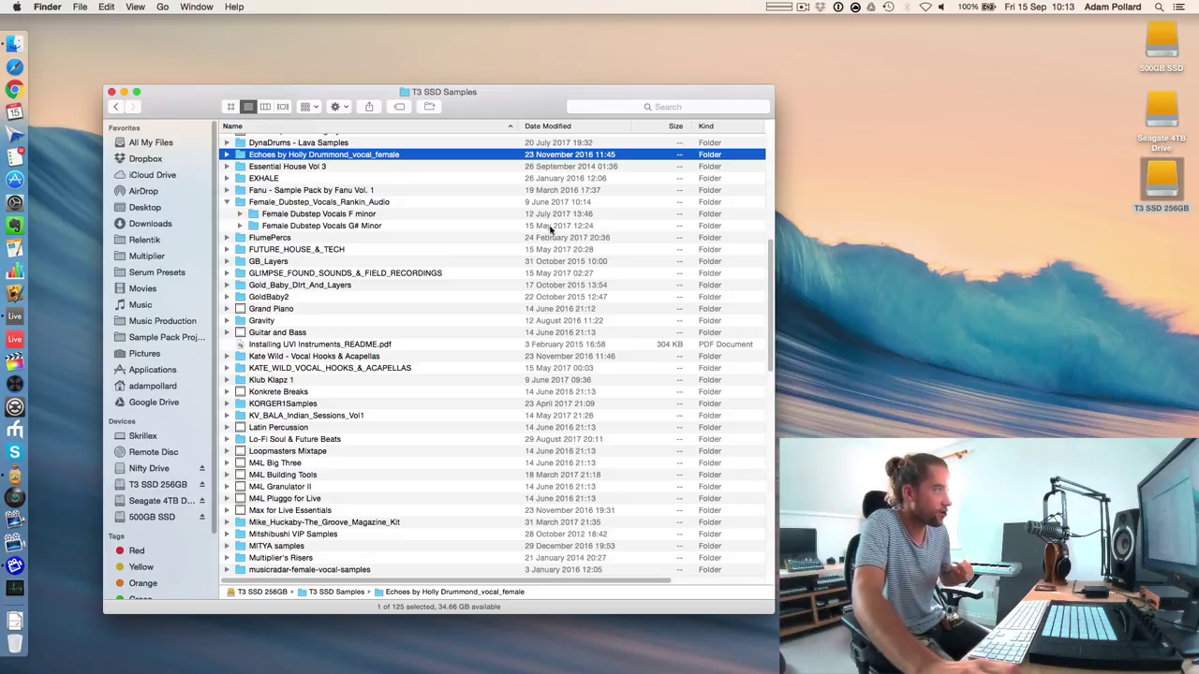
{"action": "double_click", "coordinate": [280, 192]}
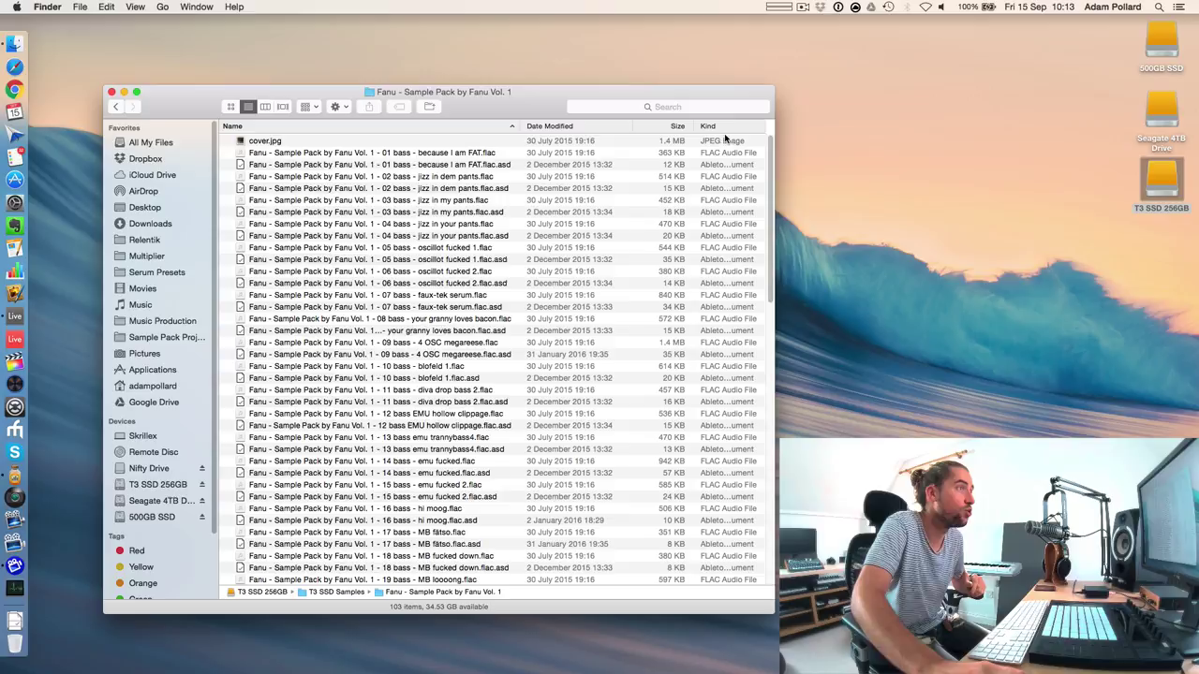
Sort the Fanu folder by Kind and trash all 50 .asd analysis files.
{"action": "left_click", "coordinate": [708, 126]}
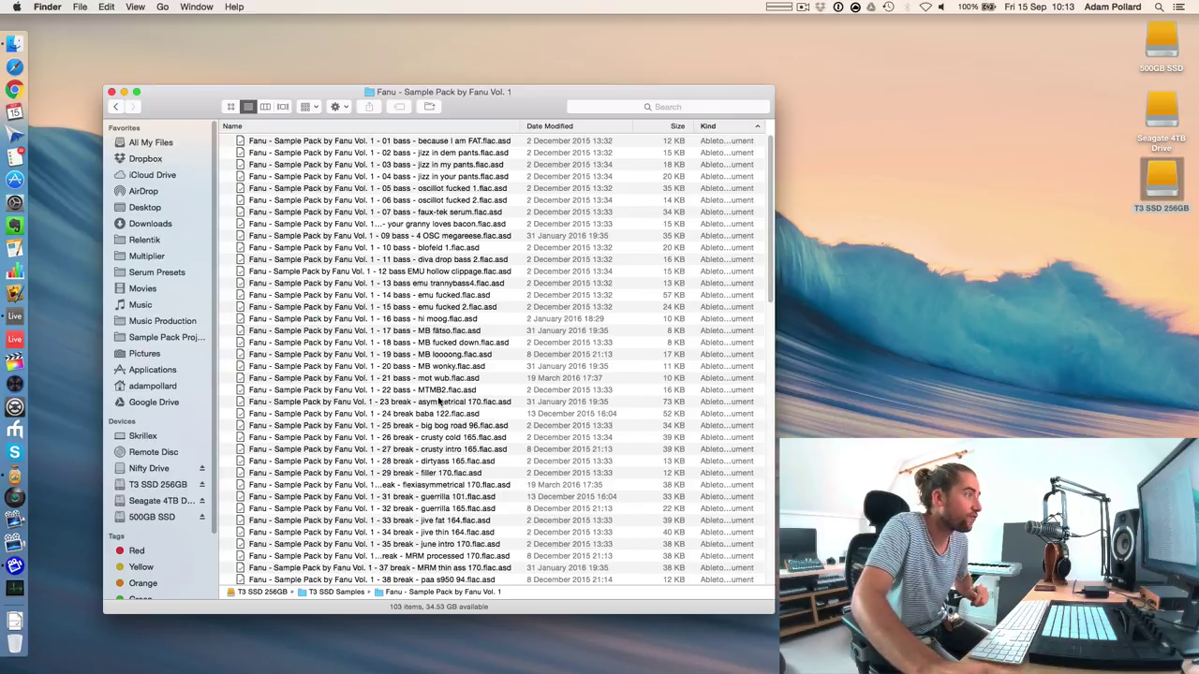
{"action": "scroll", "coordinate": [430, 412], "scroll_direction": "down", "scroll_amount": 15}
{"action": "scroll", "coordinate": [402, 440], "scroll_direction": "up", "scroll_amount": 15}
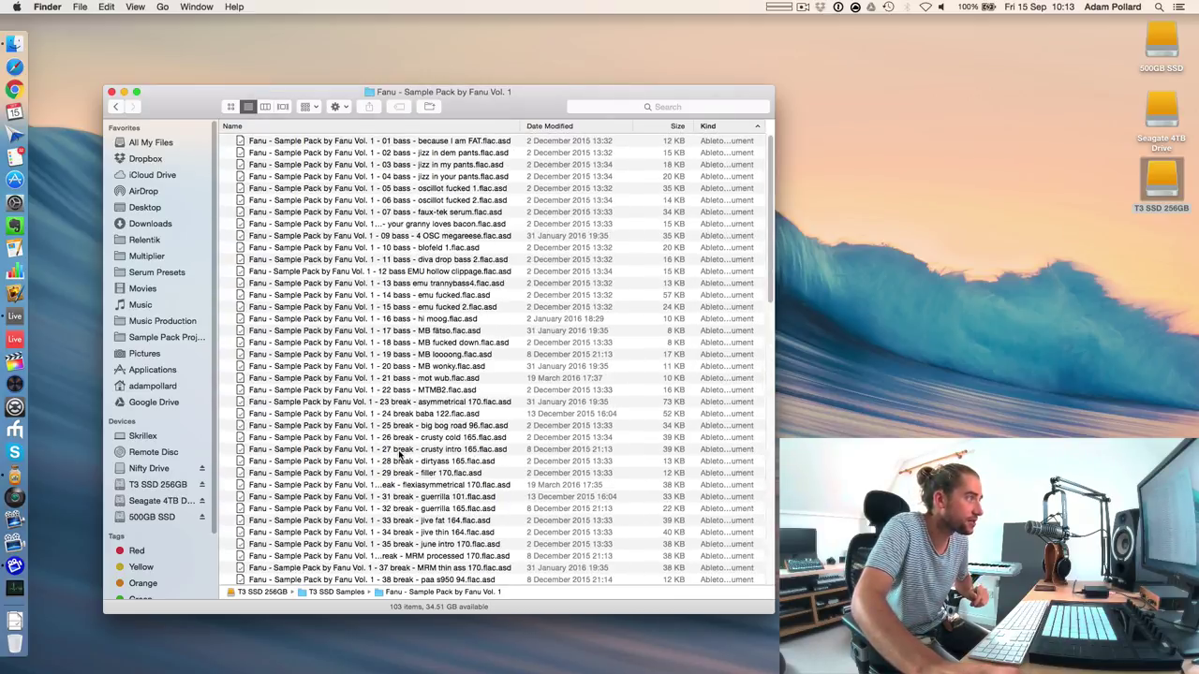
{"action": "scroll", "coordinate": [424, 447], "scroll_direction": "down", "scroll_amount": 15}
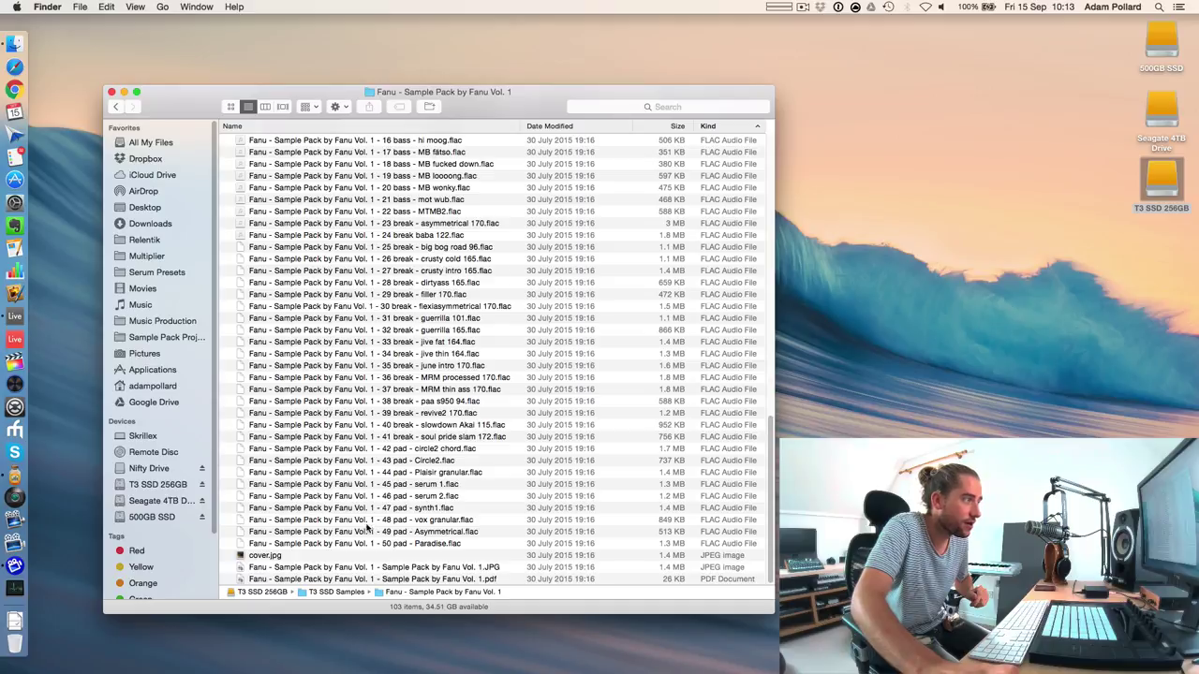
{"action": "scroll", "coordinate": [365, 524], "scroll_direction": "up", "scroll_amount": 10}
{"action": "scroll", "coordinate": [384, 281], "scroll_direction": "down", "scroll_amount": 3}
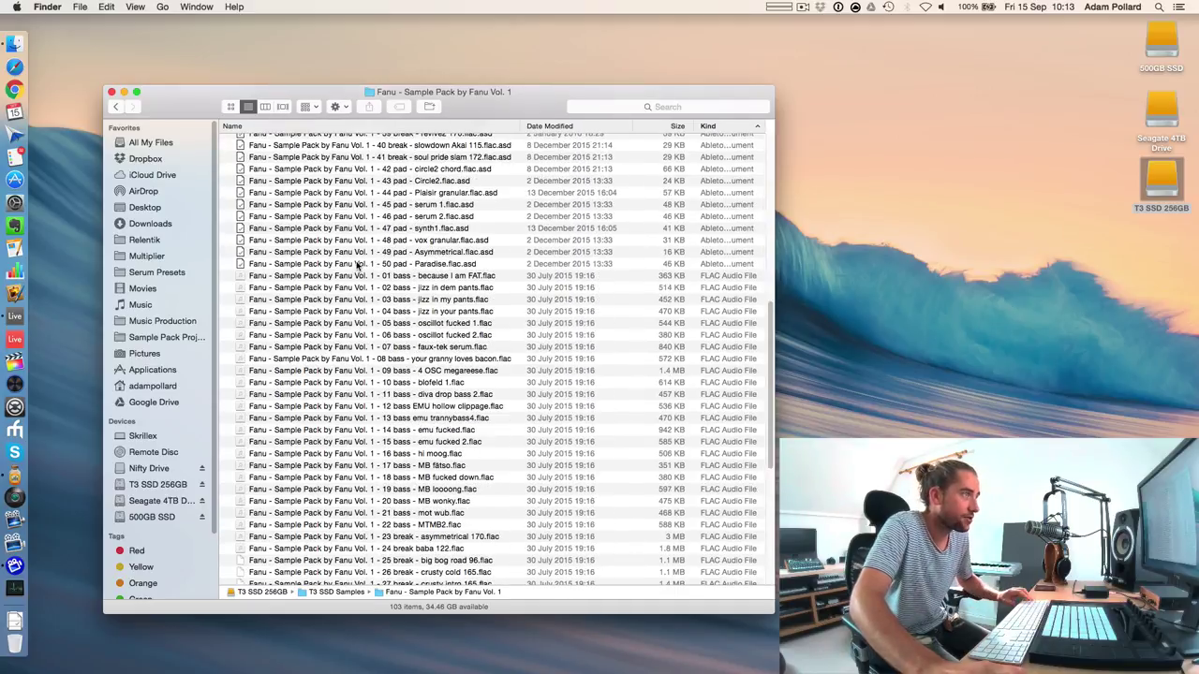
{"action": "left_click", "coordinate": [356, 265]}
{"action": "scroll", "coordinate": [383, 343], "scroll_direction": "up", "scroll_amount": 4}
{"action": "scroll", "coordinate": [383, 343], "scroll_direction": "up", "scroll_amount": 5}
{"action": "left_click", "coordinate": [326, 141], "text": "shift"}
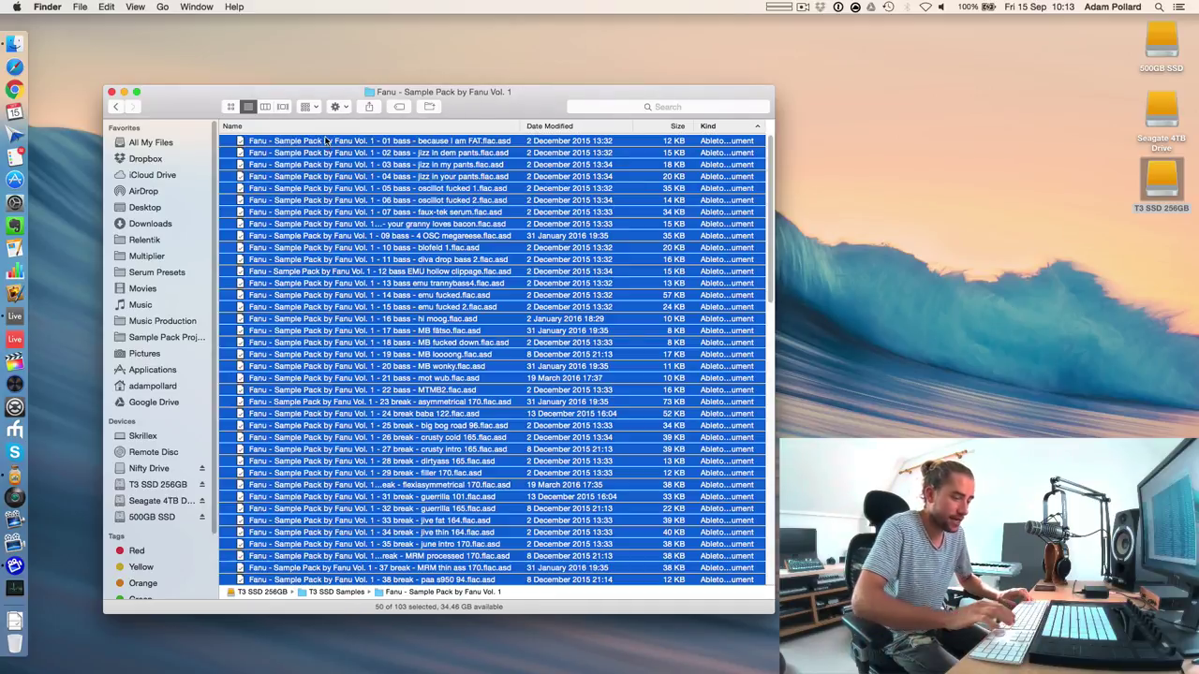
{"action": "key", "text": "super+BackSpace"}
{"action": "scroll", "coordinate": [366, 394], "scroll_direction": "down", "scroll_amount": 3}
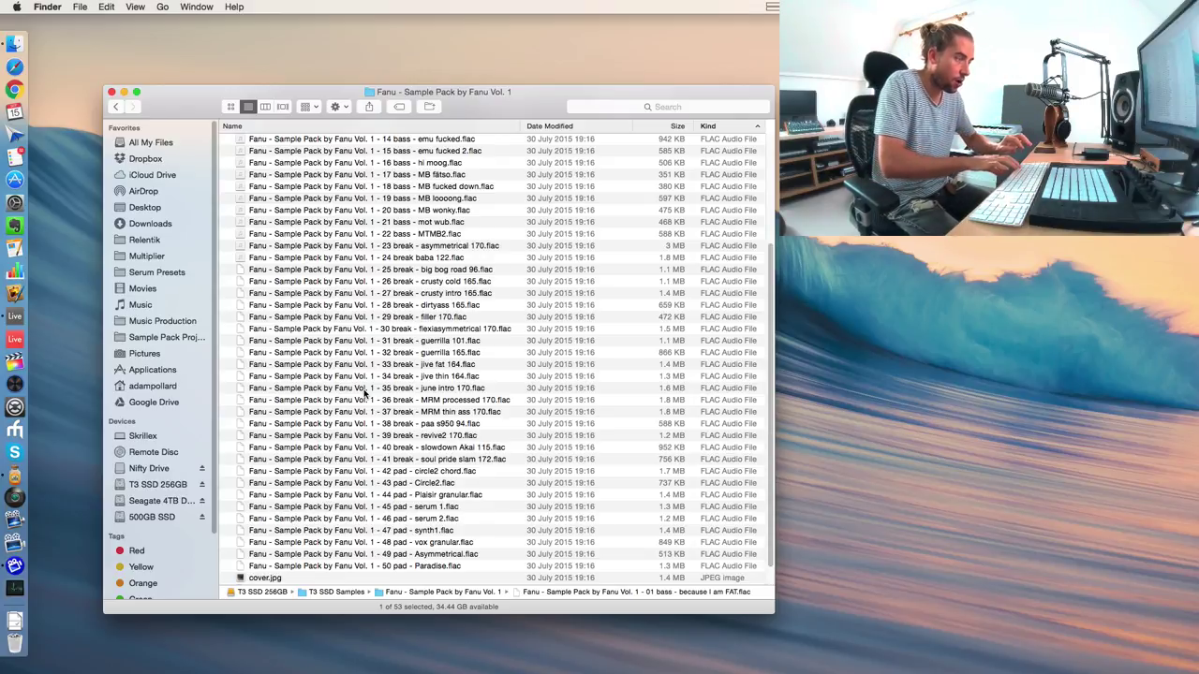
Launch Rename It from Spotlight and place its window beside the Fanu folder's file list.
{"action": "key", "text": "super+space"}
{"action": "type", "text": "live"}
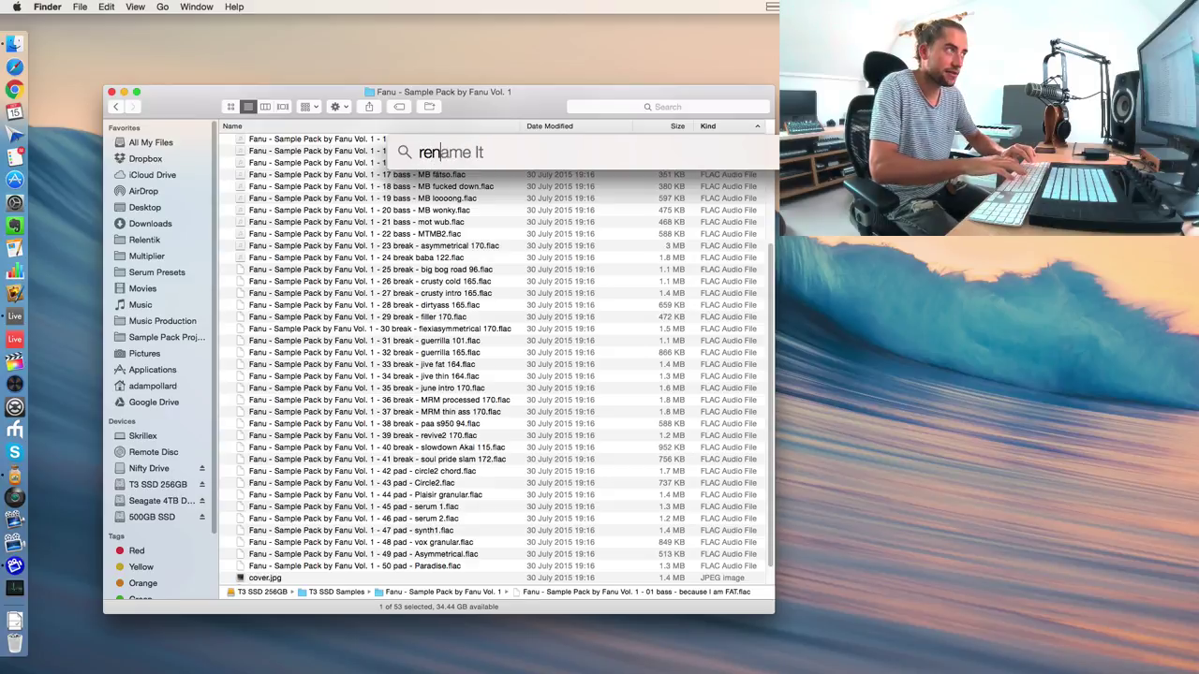
{"action": "key", "text": "Return"}
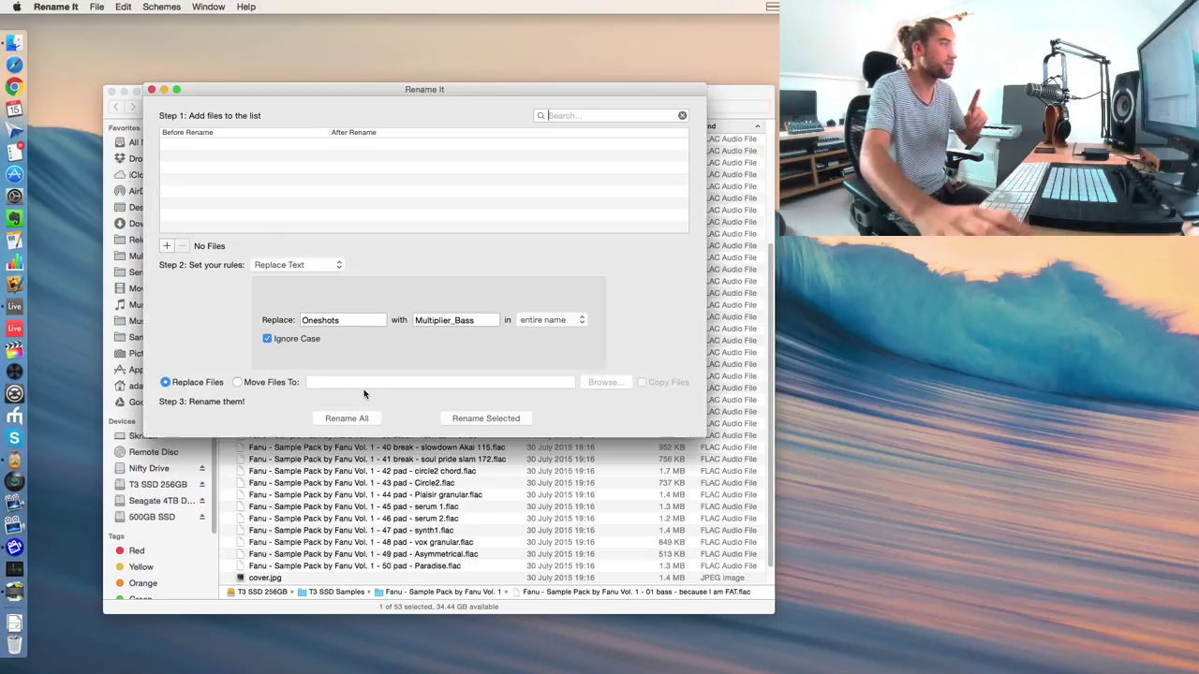
{"action": "left_click_drag", "start_coordinate": [497, 99], "coordinate": [890, 233]}
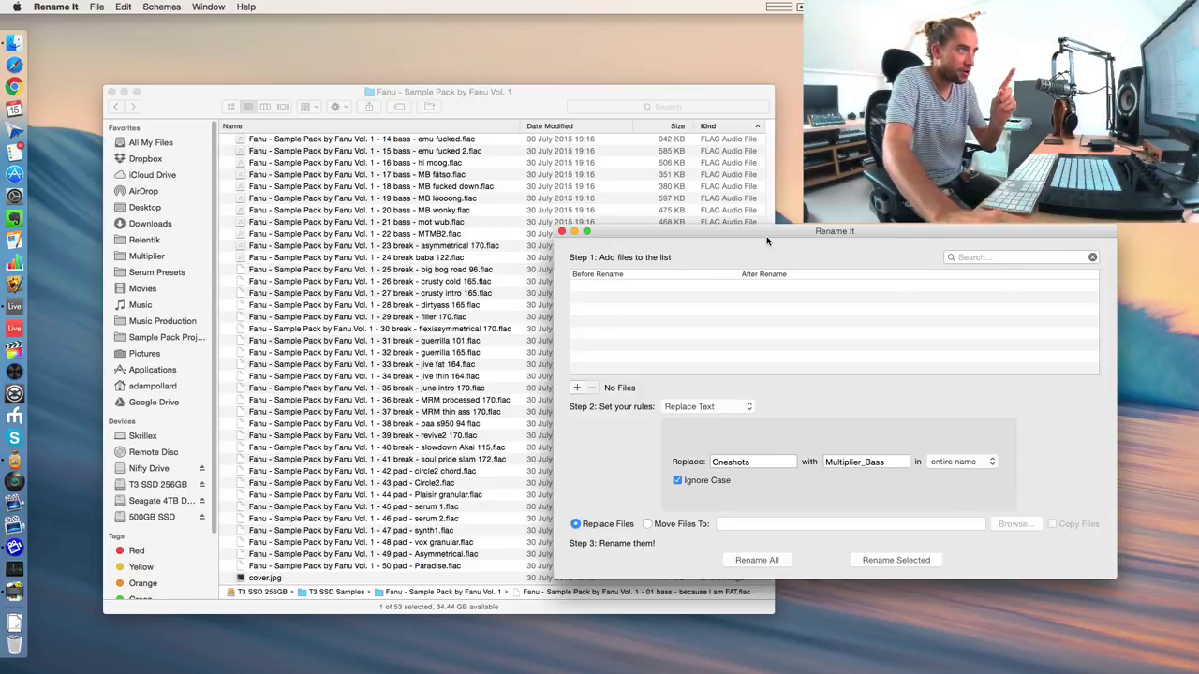
{"action": "left_click_drag", "start_coordinate": [766, 242], "coordinate": [771, 241]}
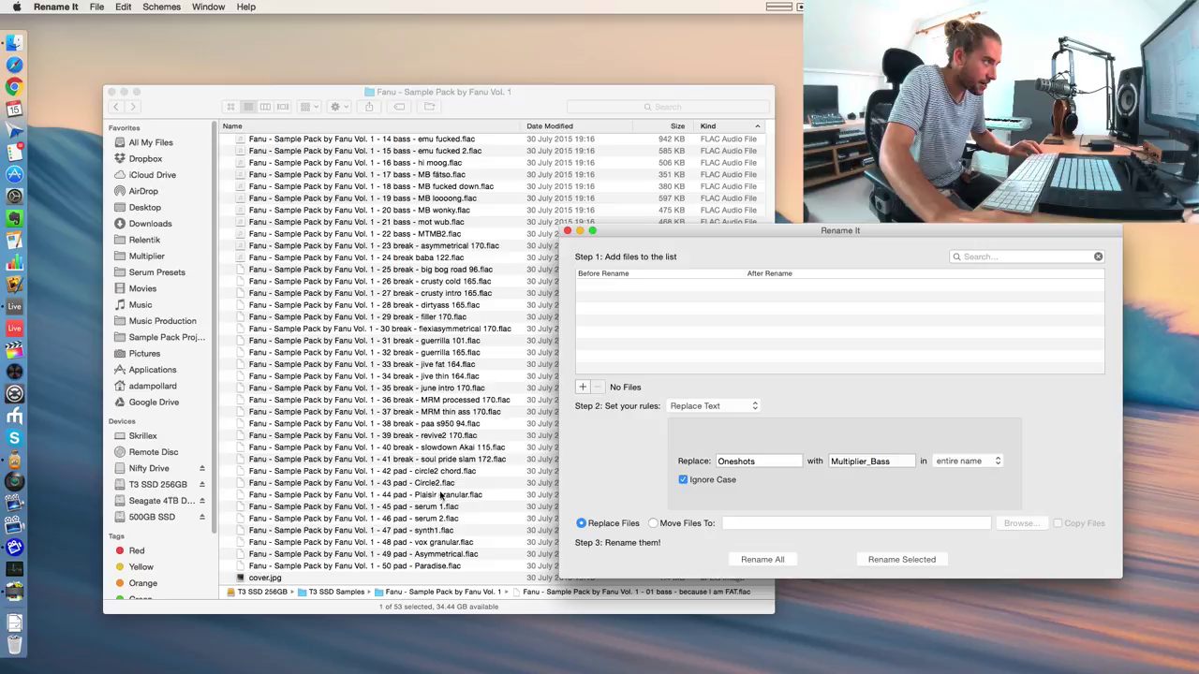
{"action": "left_click", "coordinate": [448, 568]}
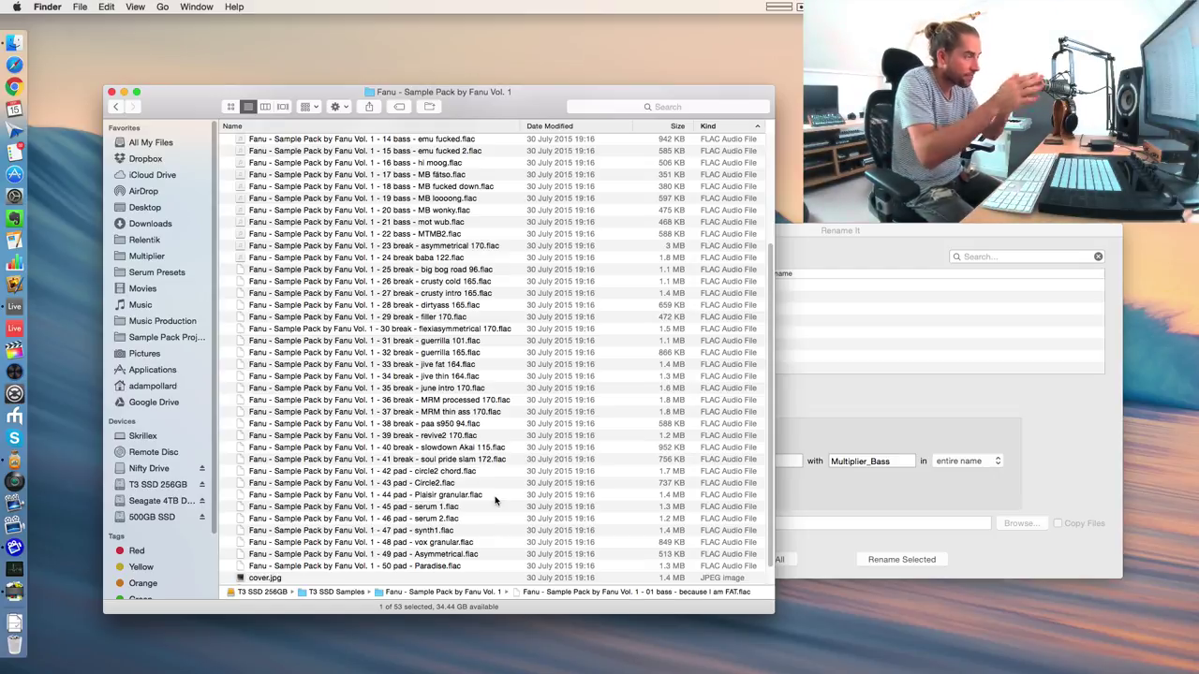
Select break files 23 through 41 and drag all 19 into Rename It's file list.
{"action": "scroll", "coordinate": [441, 459], "scroll_direction": "up", "scroll_amount": 5}
{"action": "left_click", "coordinate": [440, 459]}
{"action": "scroll", "coordinate": [445, 445], "scroll_direction": "down", "scroll_amount": 3}
{"action": "scroll", "coordinate": [446, 445], "scroll_direction": "down", "scroll_amount": 4}
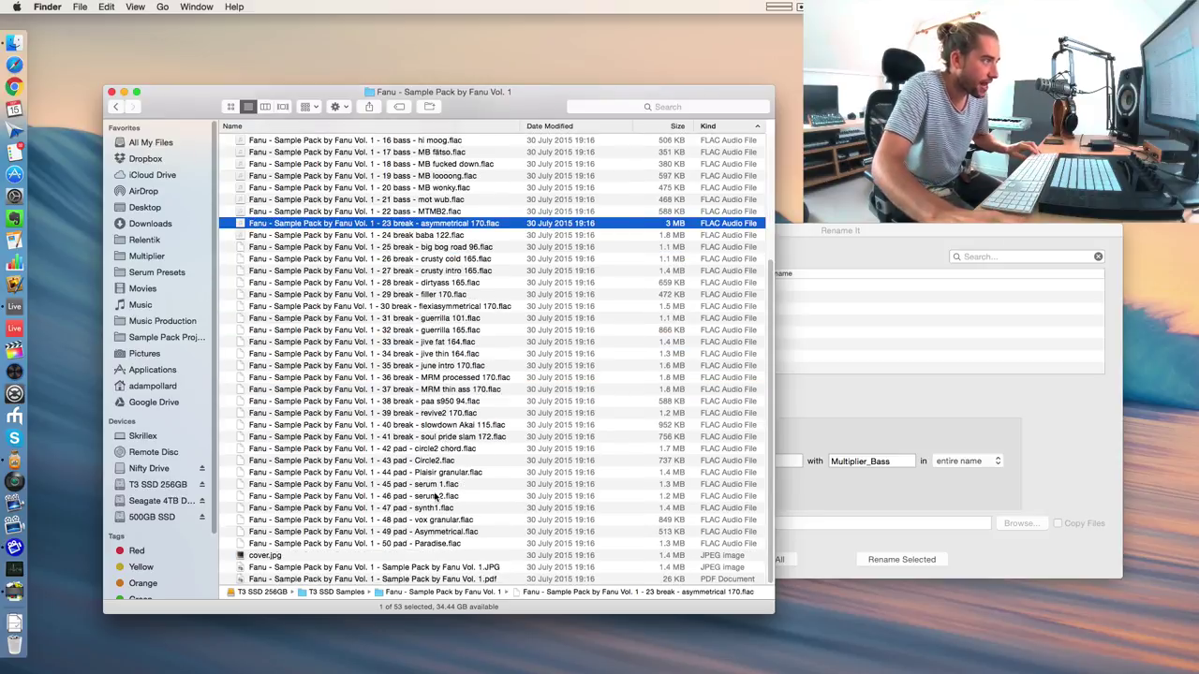
{"action": "left_click", "coordinate": [418, 443], "text": "shift"}
{"action": "scroll", "coordinate": [398, 453], "scroll_direction": "up", "scroll_amount": 6}
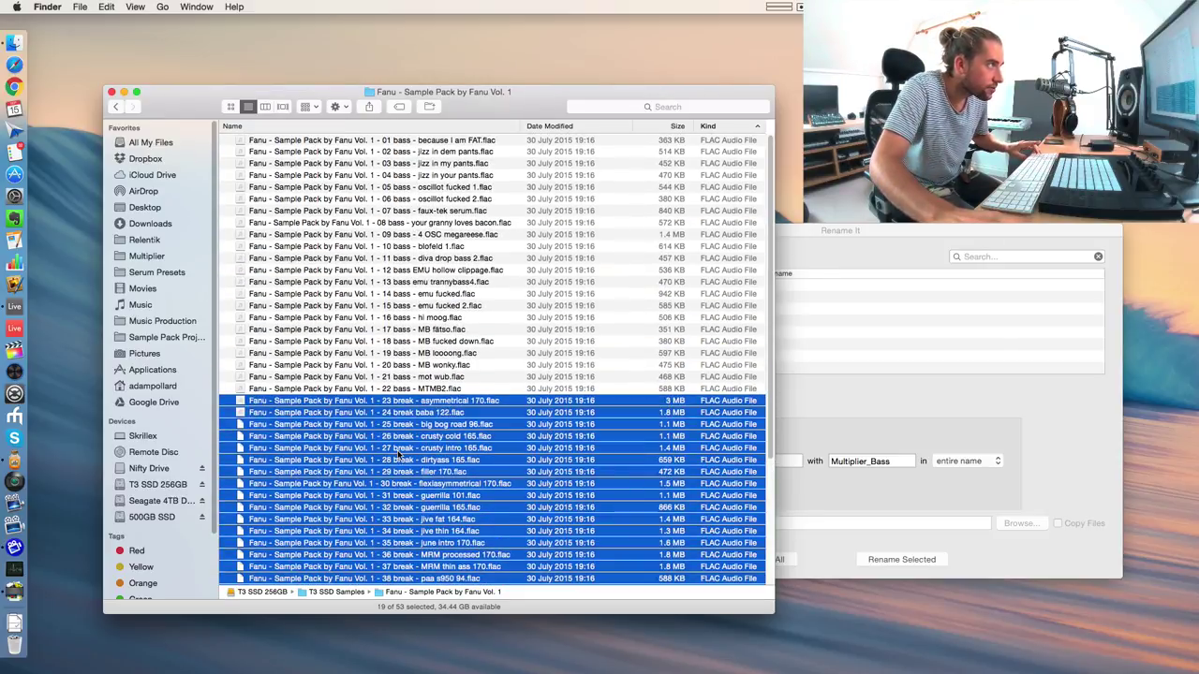
{"action": "scroll", "coordinate": [398, 454], "scroll_direction": "down", "scroll_amount": 5}
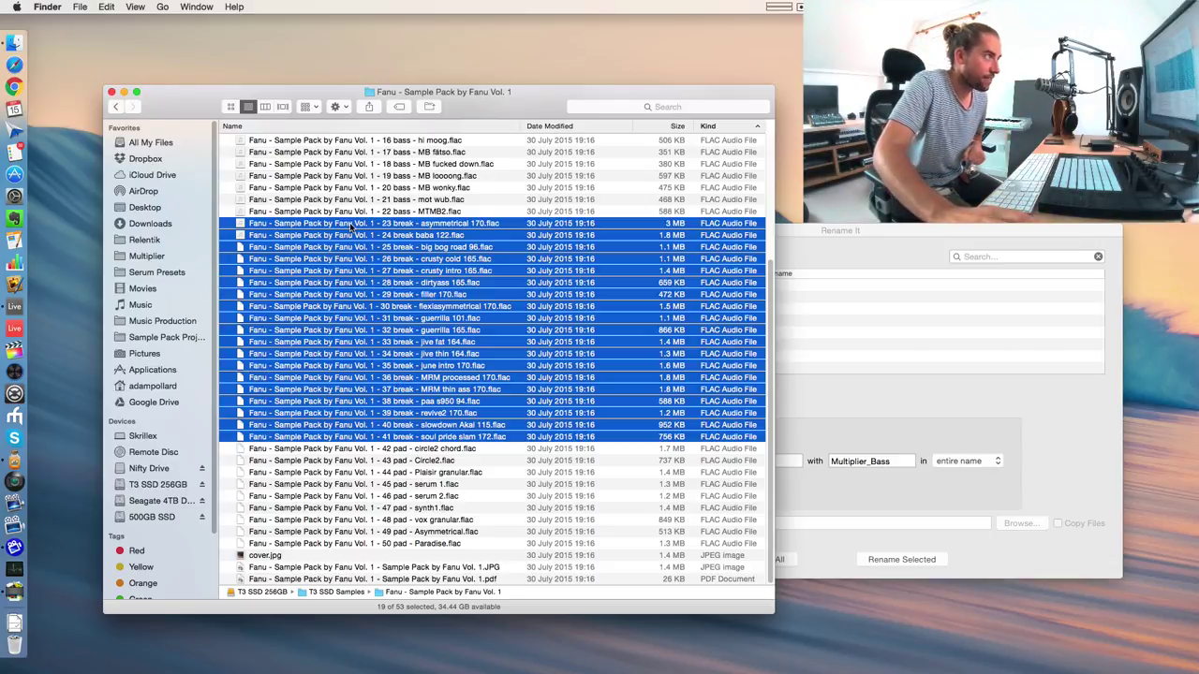
{"action": "left_click_drag", "start_coordinate": [352, 227], "coordinate": [794, 413]}
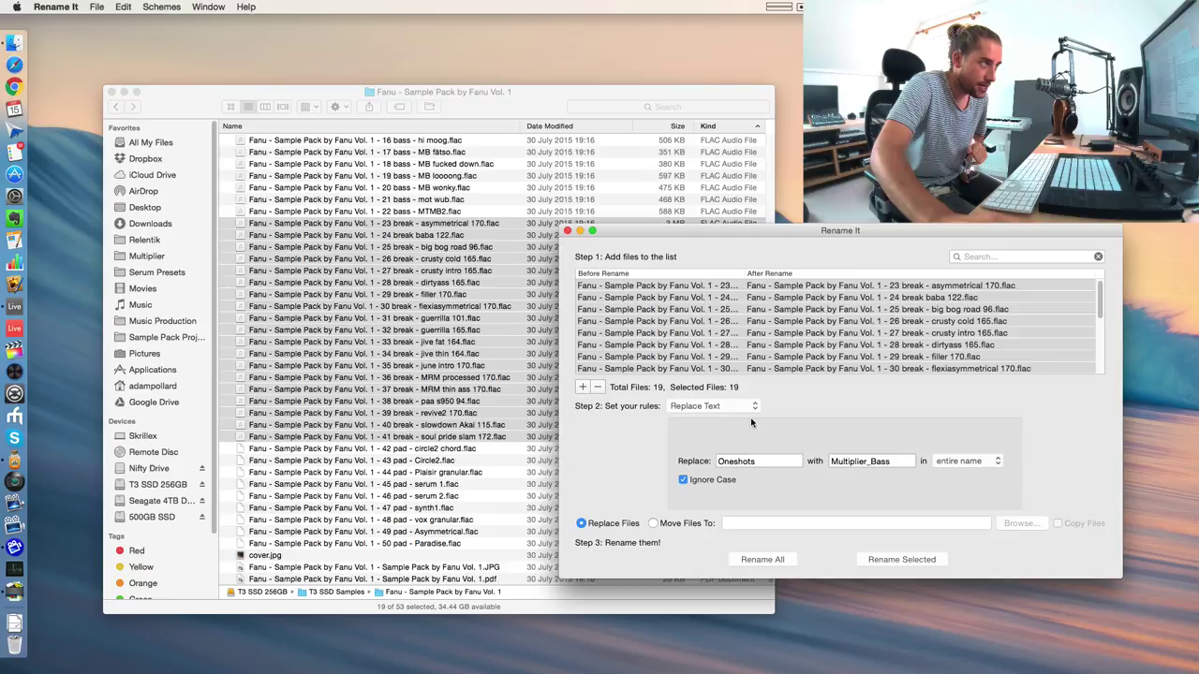
Change the Rename It rule type from Replace Text to Insert Text.
{"action": "left_click", "coordinate": [689, 409]}
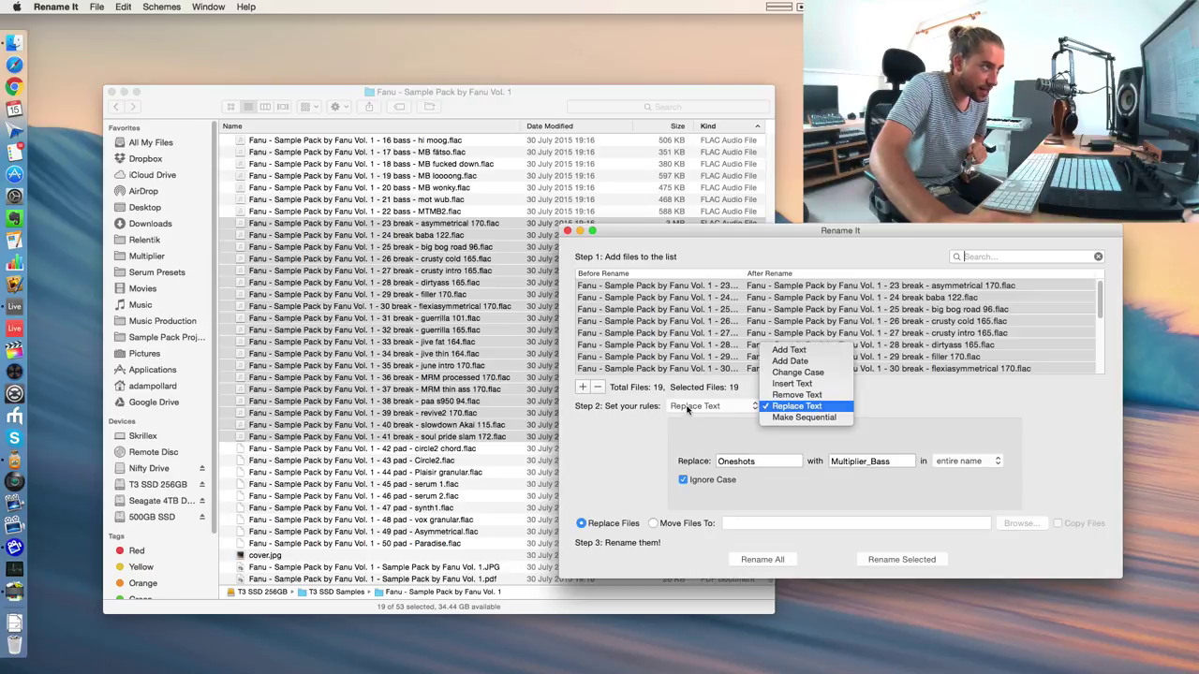
{"action": "left_click", "coordinate": [787, 384]}
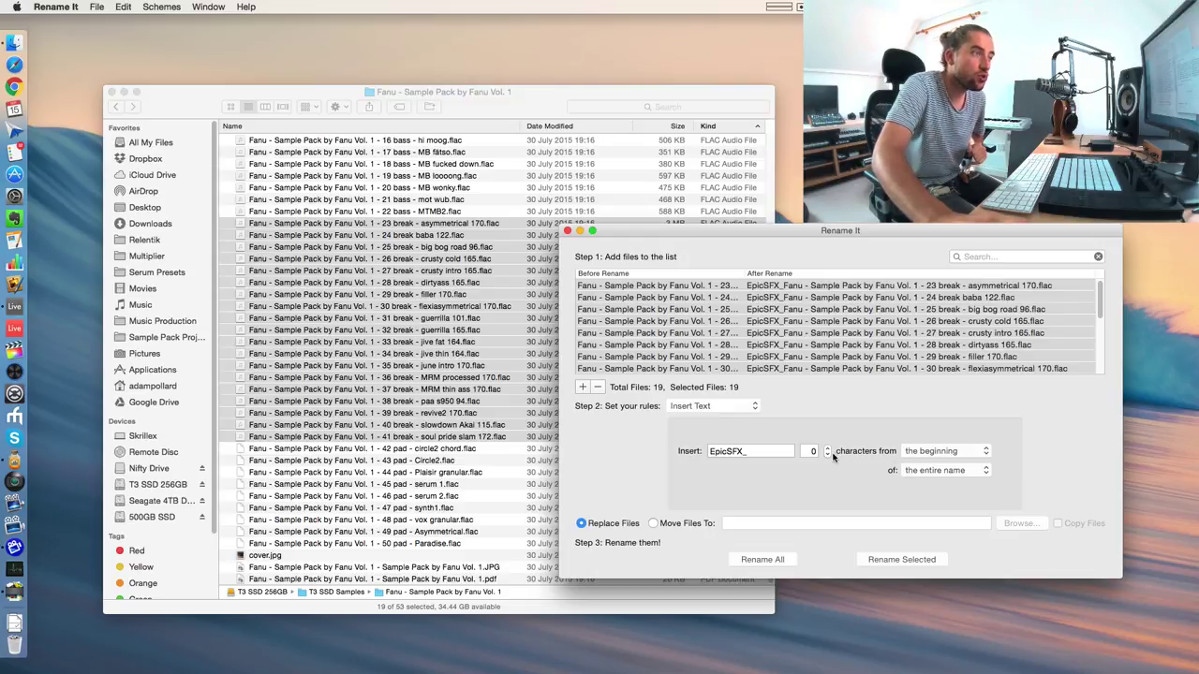
{"action": "left_click", "coordinate": [736, 406]}
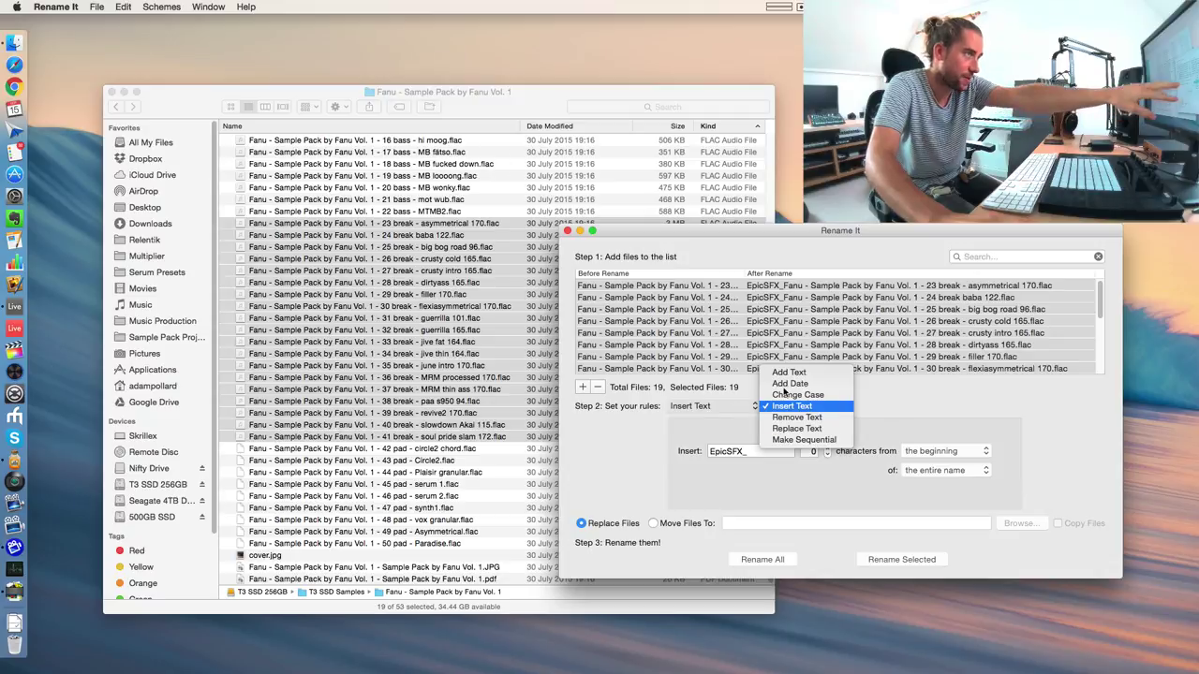
{"action": "left_click", "coordinate": [791, 407]}
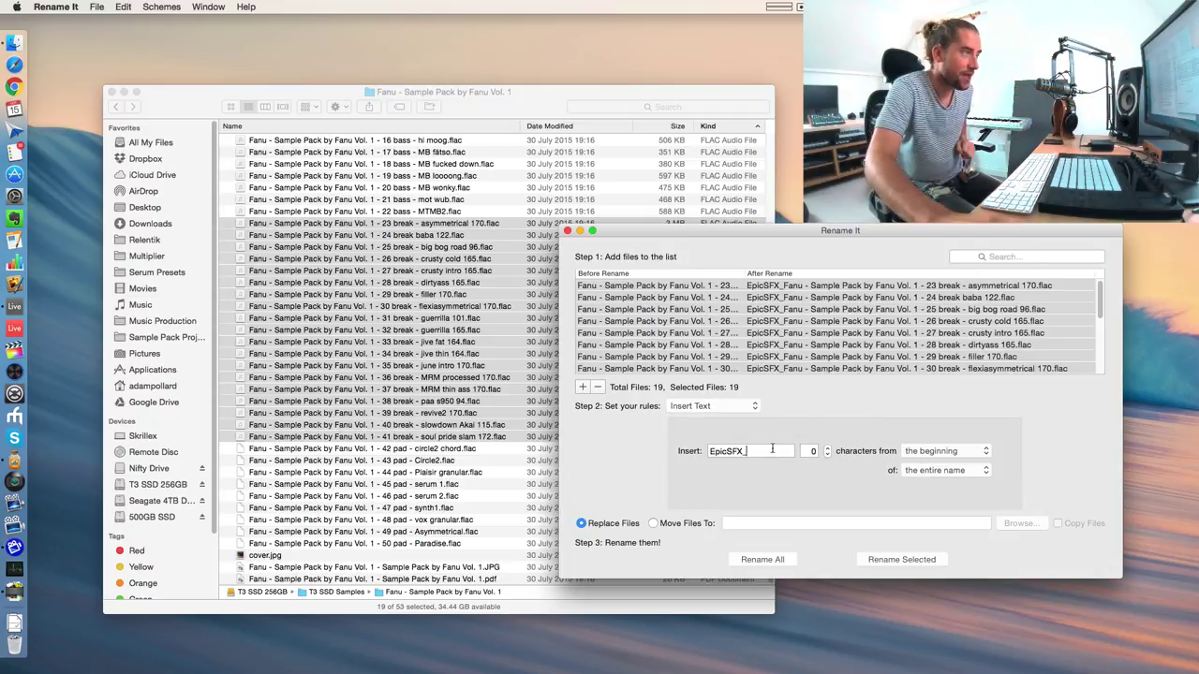
Replace the EpicSFX_ insert text with dnb_real_drums_ at the start of each name.
{"action": "double_click", "coordinate": [771, 450]}
{"action": "type", "text": "dnb"}
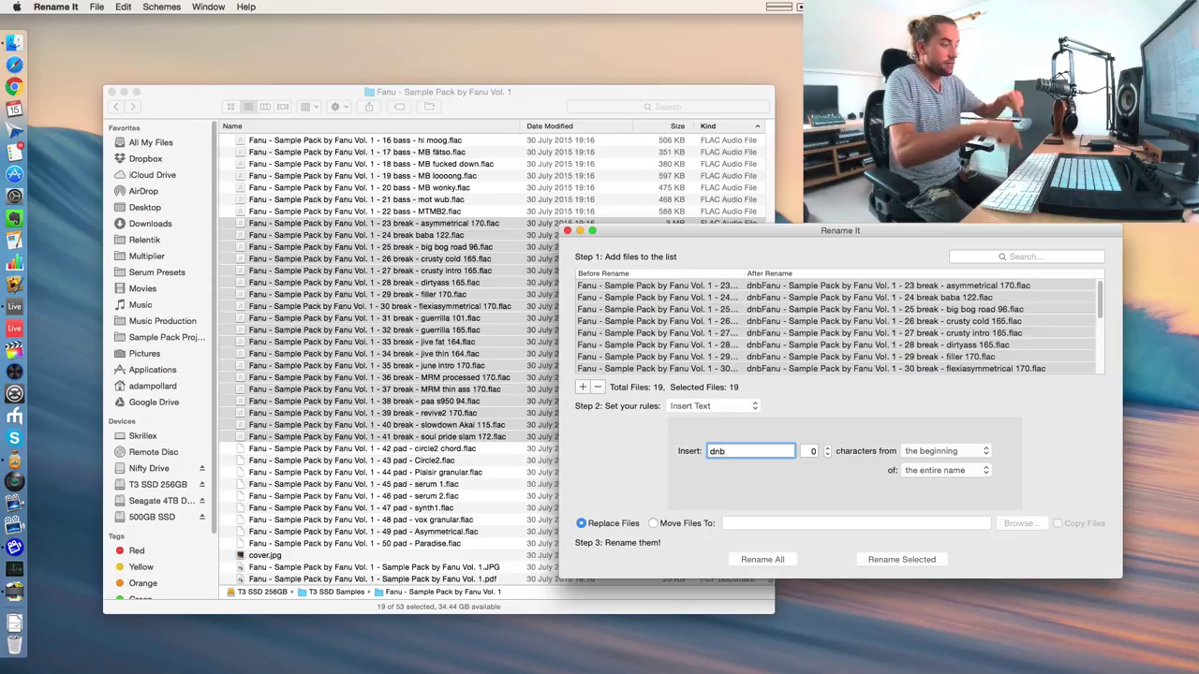
{"action": "type", "text": "_"}
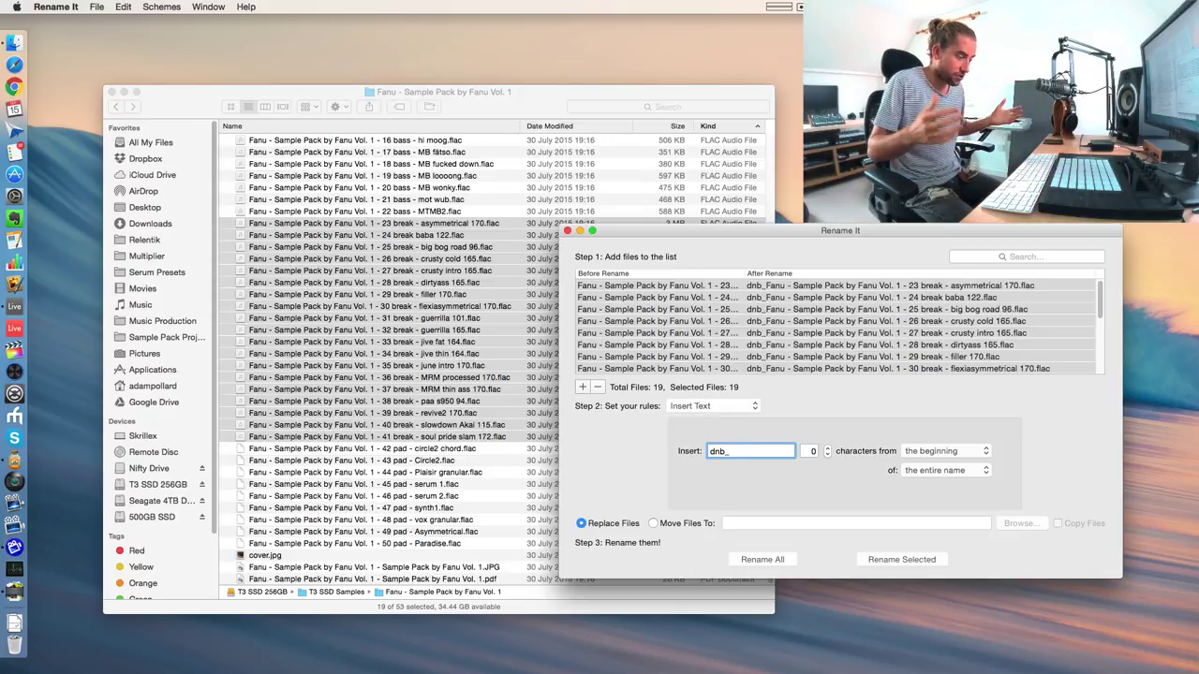
{"action": "type", "text": "lo"}
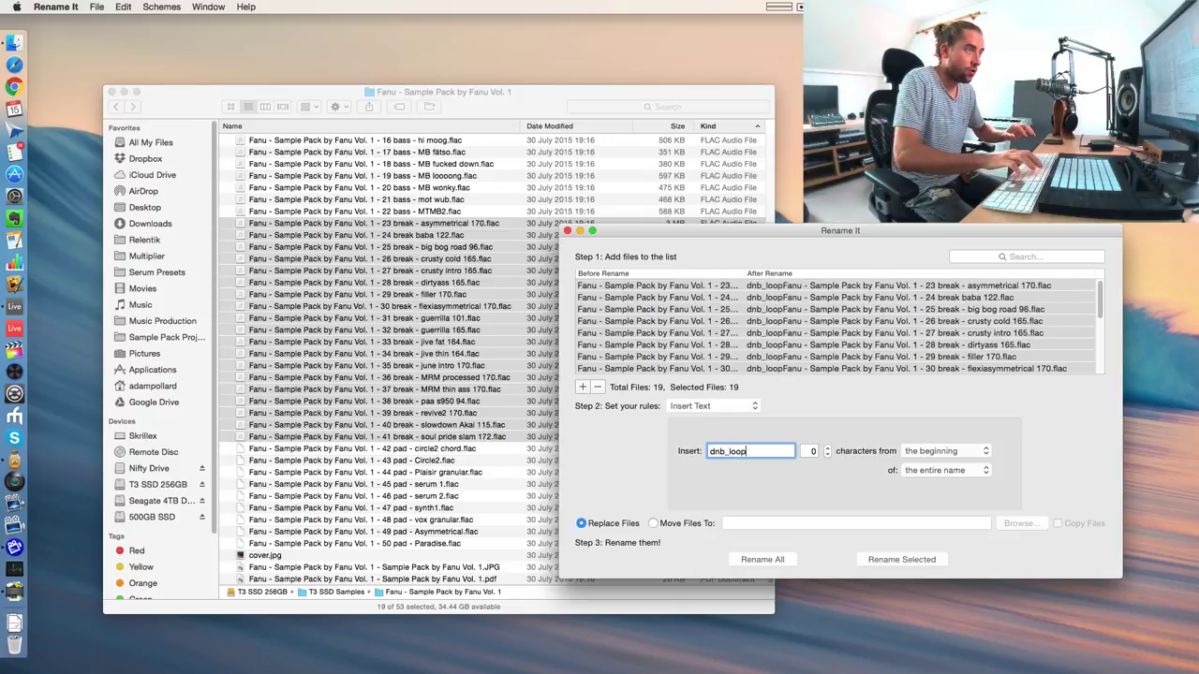
{"action": "key", "text": "BackSpace"}
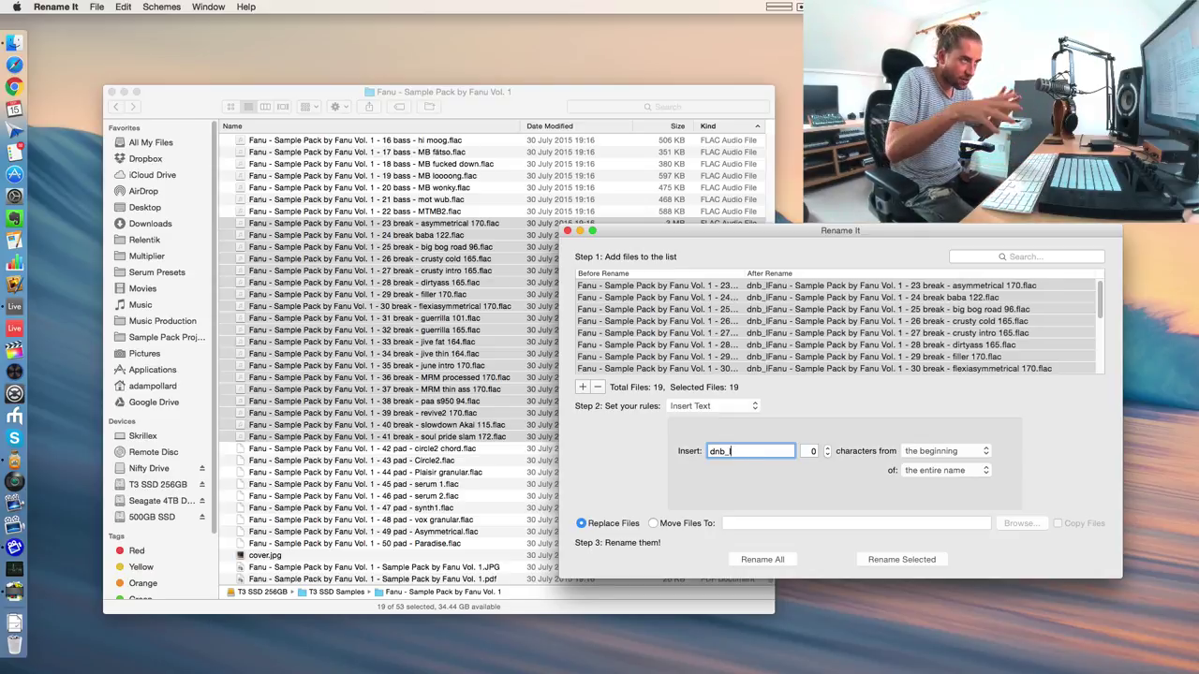
{"action": "key", "text": "BackSpace"}
{"action": "type", "text": "drms"}
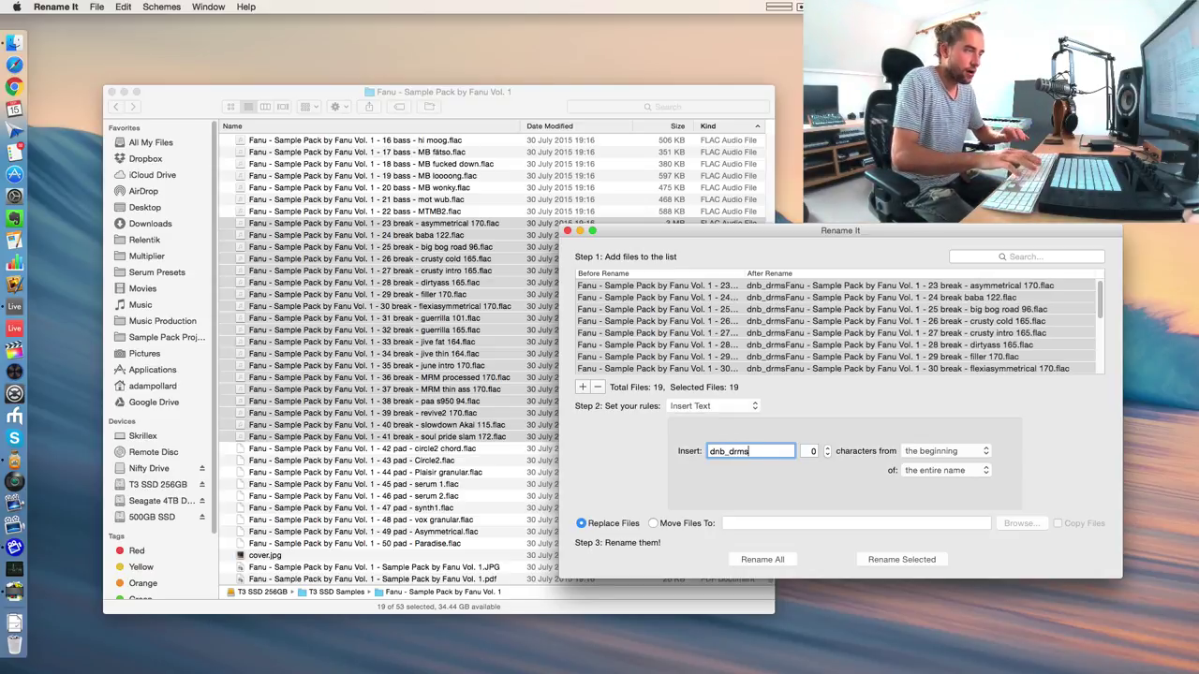
{"action": "key", "text": "BackSpace"}
{"action": "key", "text": "BackSpace"}
{"action": "type", "text": "ums_"}
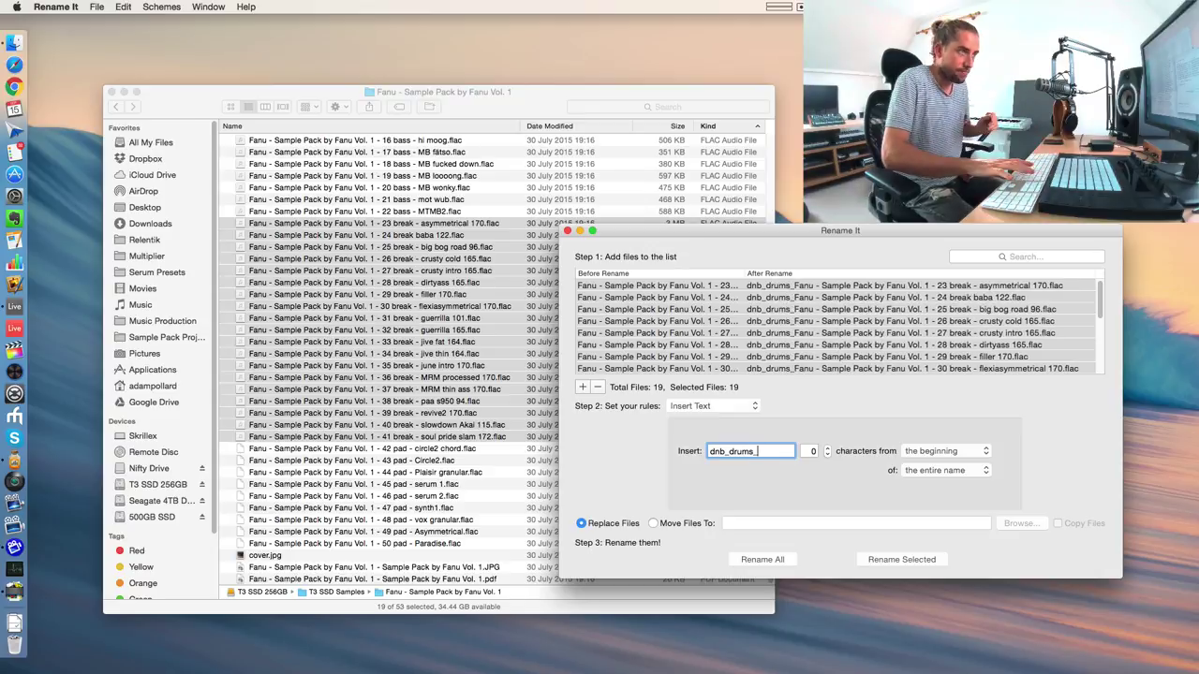
{"action": "key", "text": "BackSpace"}
{"action": "key", "text": "BackSpace"}
{"action": "key", "text": "BackSpace"}
{"action": "key", "text": "BackSpace"}
{"action": "key", "text": "BackSpace"}
{"action": "key", "text": "BackSpace"}
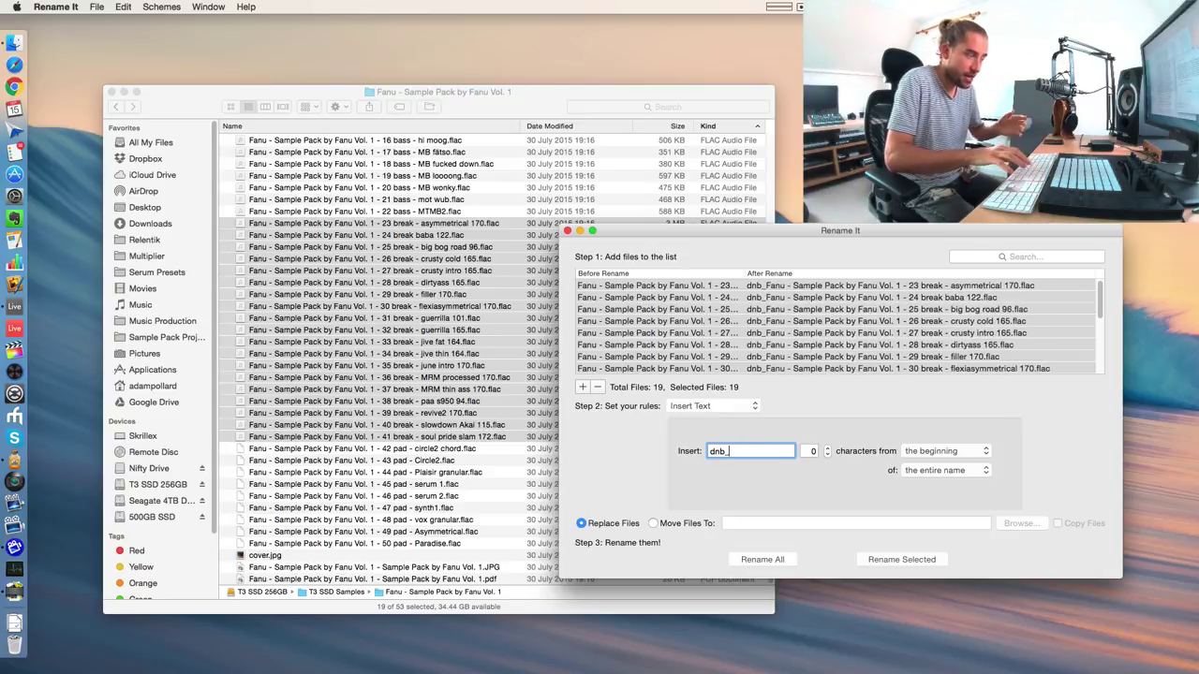
{"action": "type", "text": "real_"}
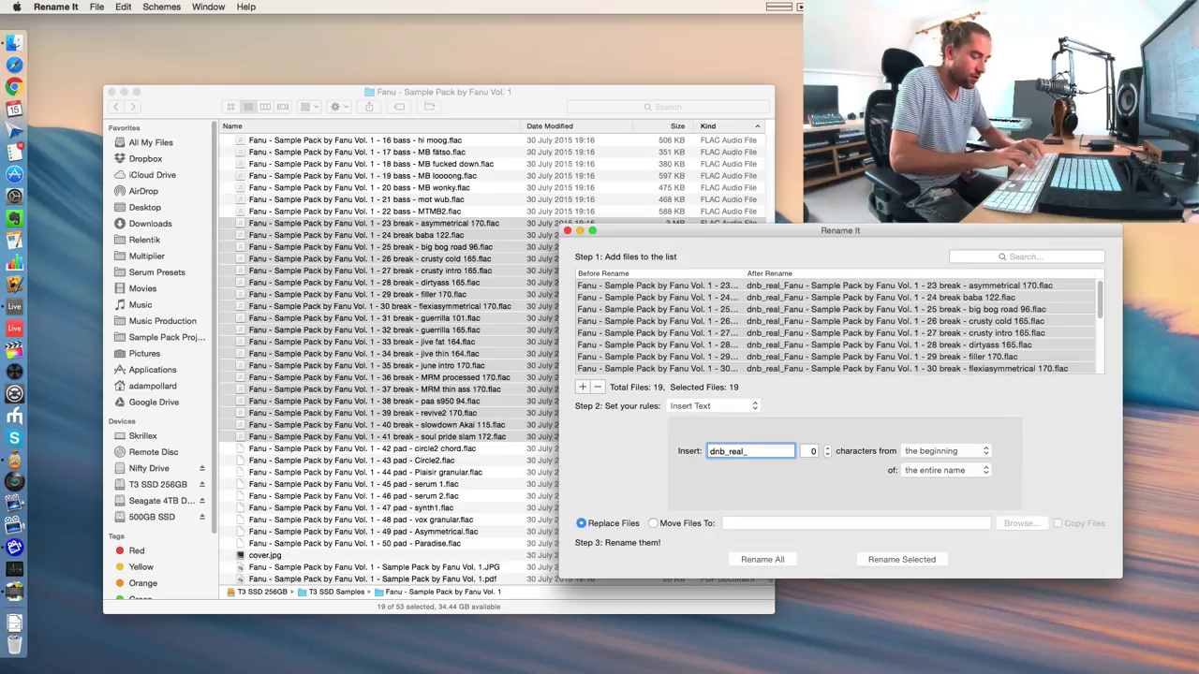
{"action": "type", "text": "drums_"}
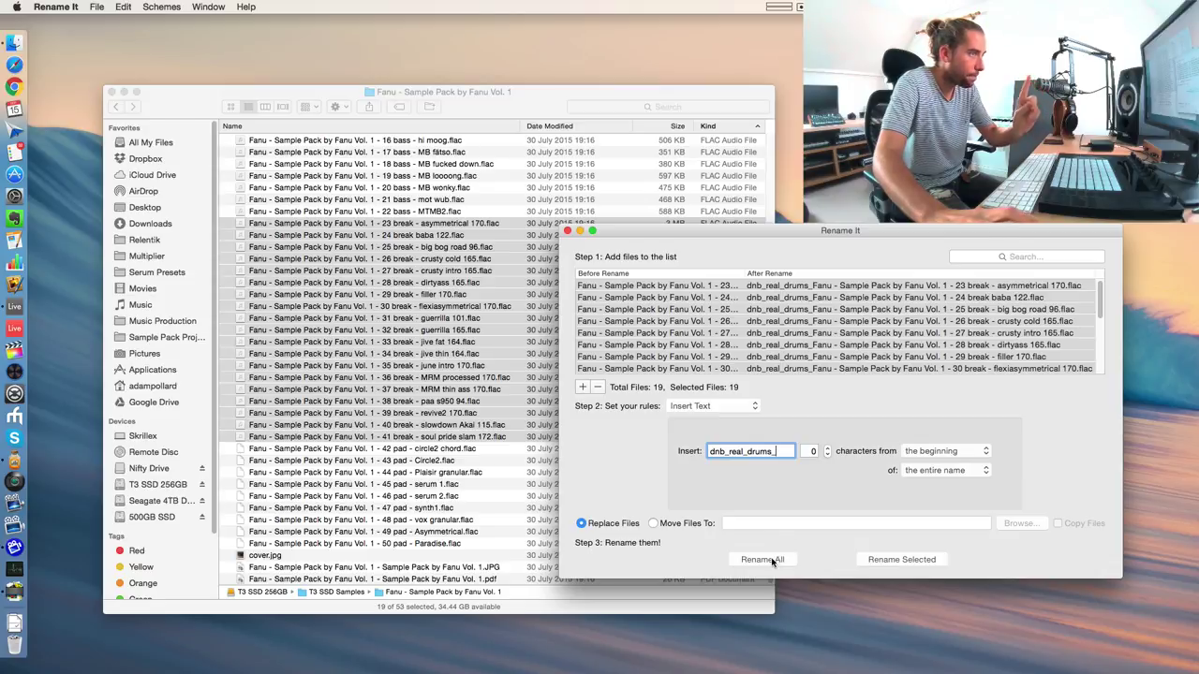
Rename all 19 break files with the dnb_real_drums_ prefix and deselect them in Finder.
{"action": "left_click", "coordinate": [762, 559]}
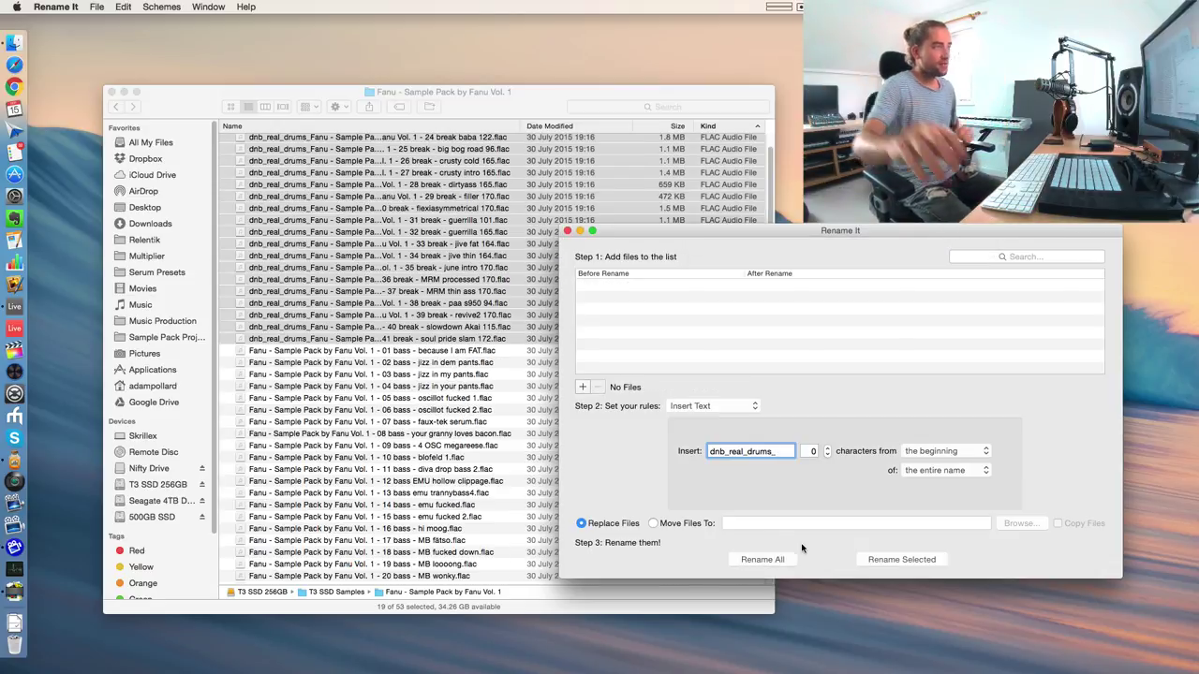
{"action": "left_click", "coordinate": [568, 231]}
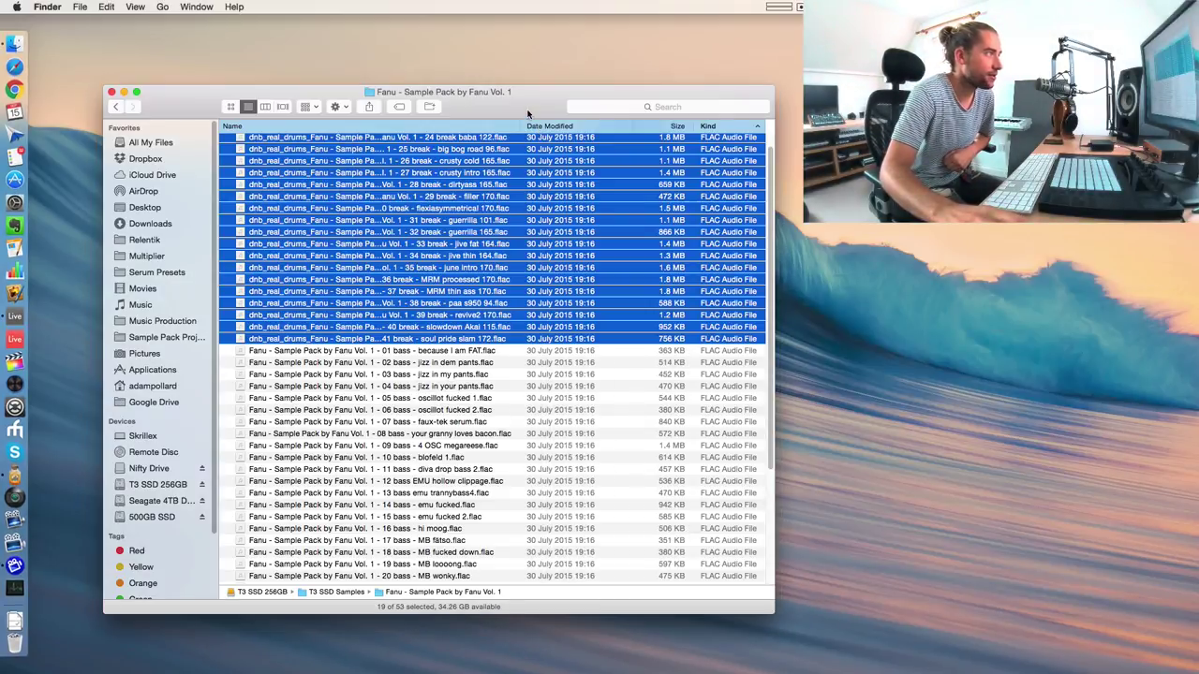
{"action": "left_click", "coordinate": [351, 421]}
{"action": "scroll", "coordinate": [351, 426], "scroll_direction": "up", "scroll_amount": 1}
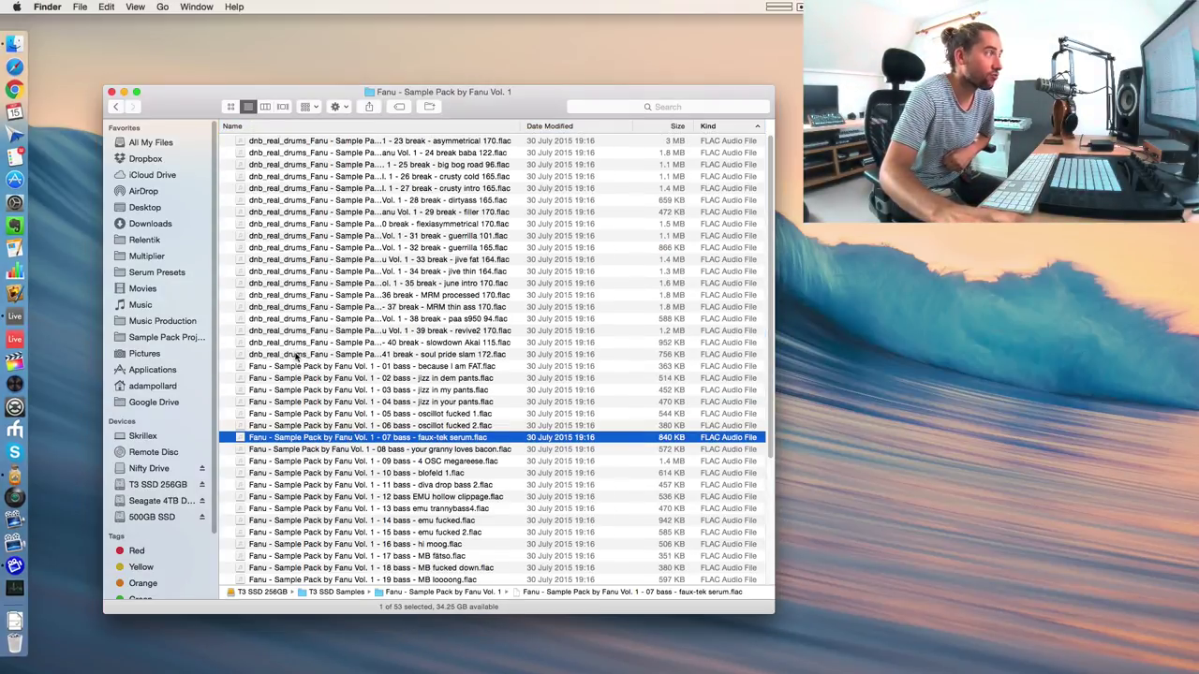
Close the sample pack folder, search Live's browser for 'dnb', and expand the Fanu Vol. 1 folder.
{"action": "left_click", "coordinate": [112, 92]}
{"action": "left_click", "coordinate": [14, 316]}
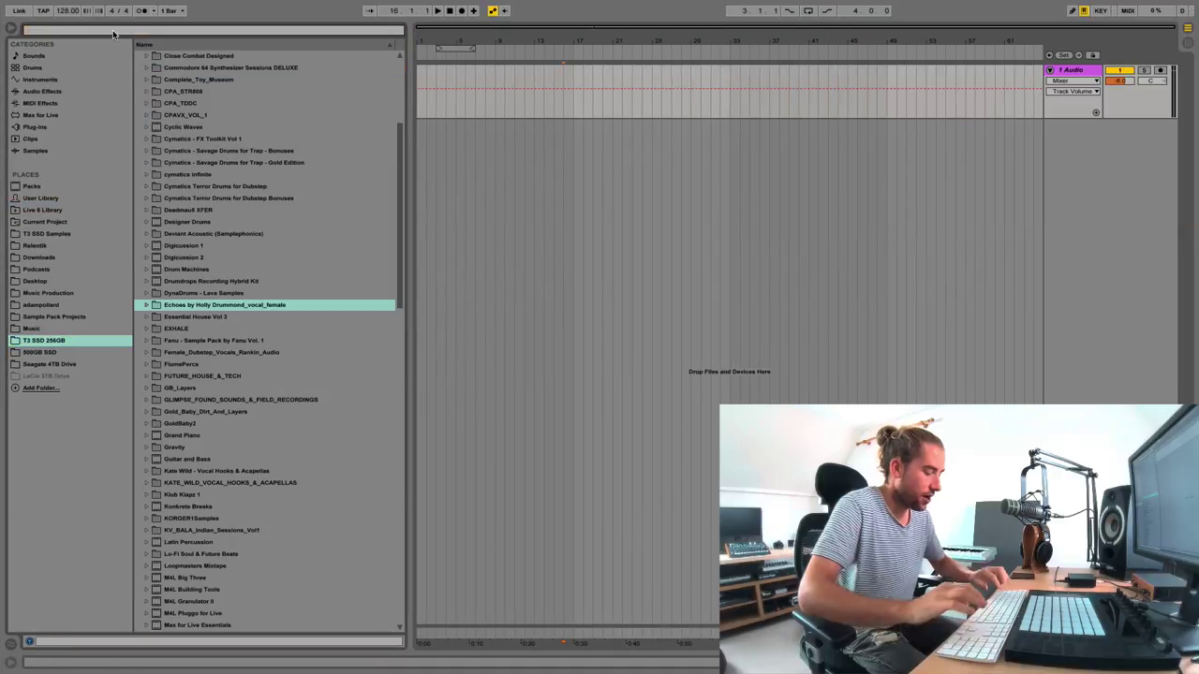
{"action": "left_click", "coordinate": [113, 35]}
{"action": "type", "text": "dnb"}
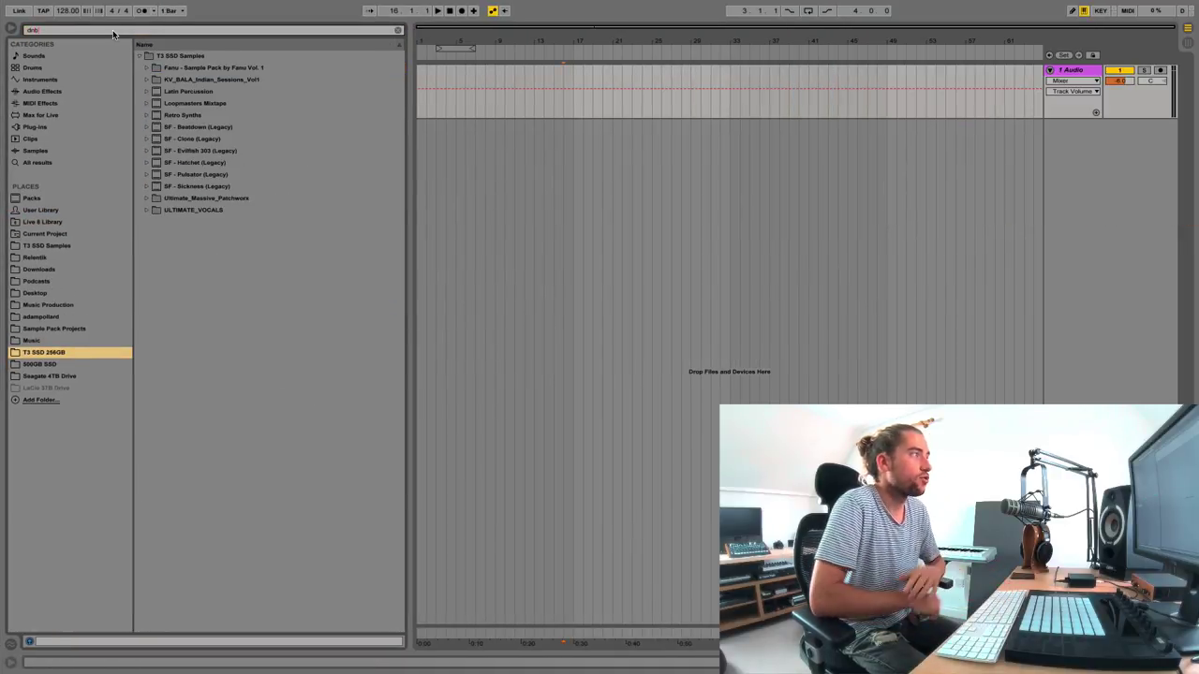
{"action": "left_click", "coordinate": [147, 68]}
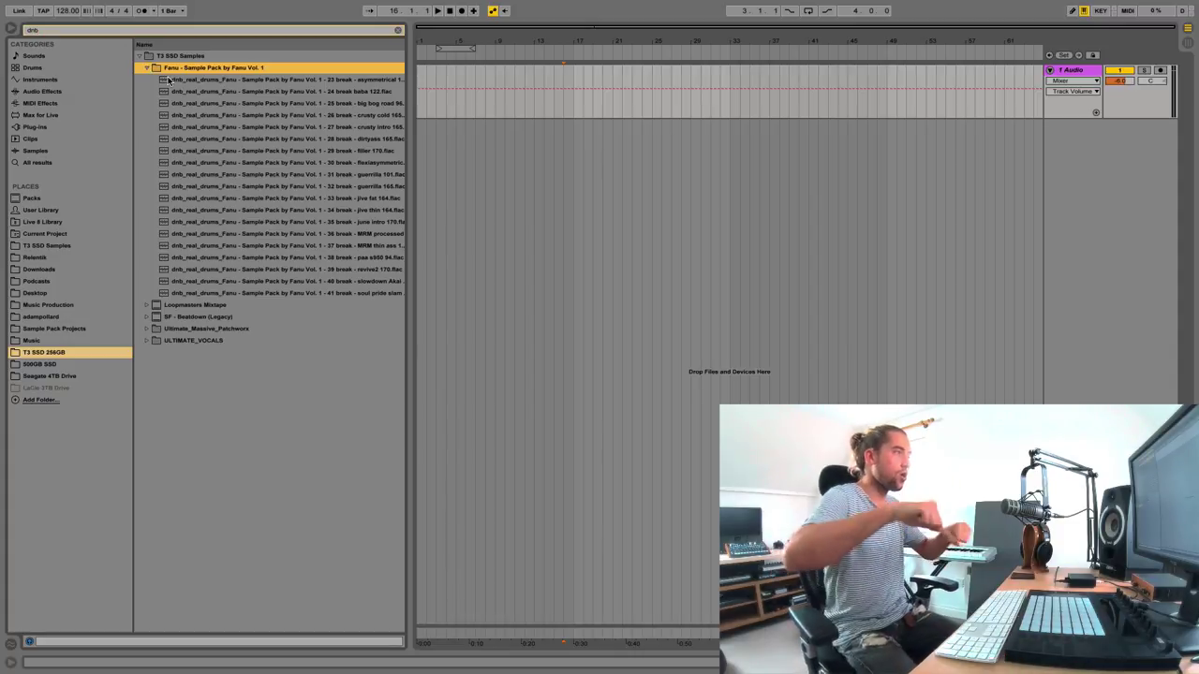